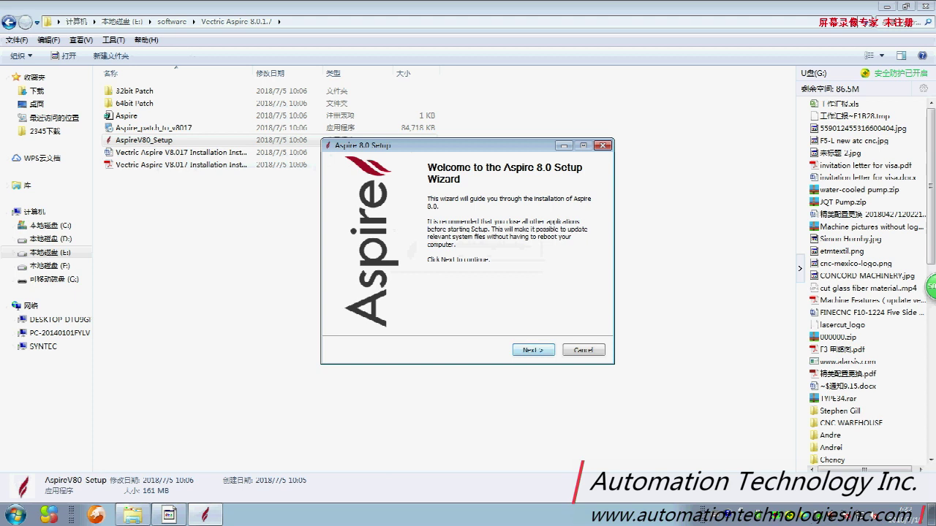
Install Aspire 8.0 with the default components, destination folder and Start Menu folder, responding to the security alert so the installation can continue.
key("Return")
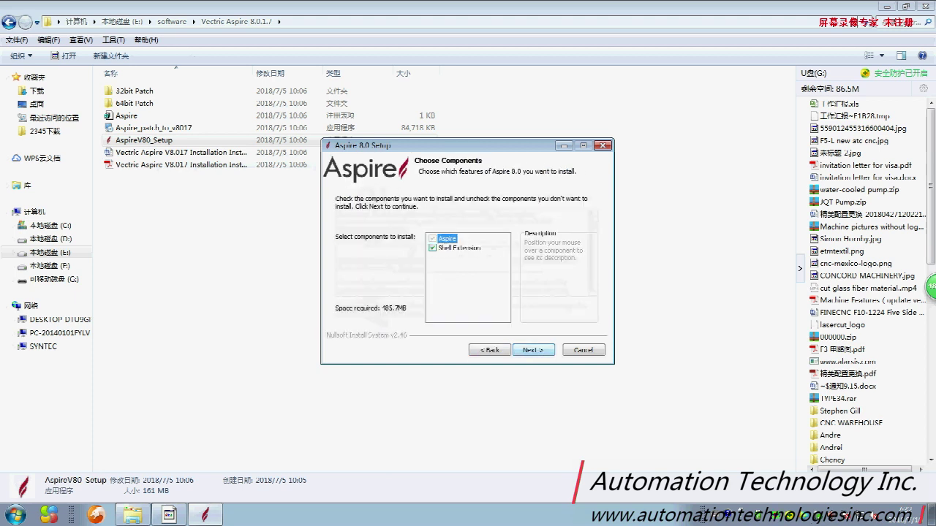
key("Return")
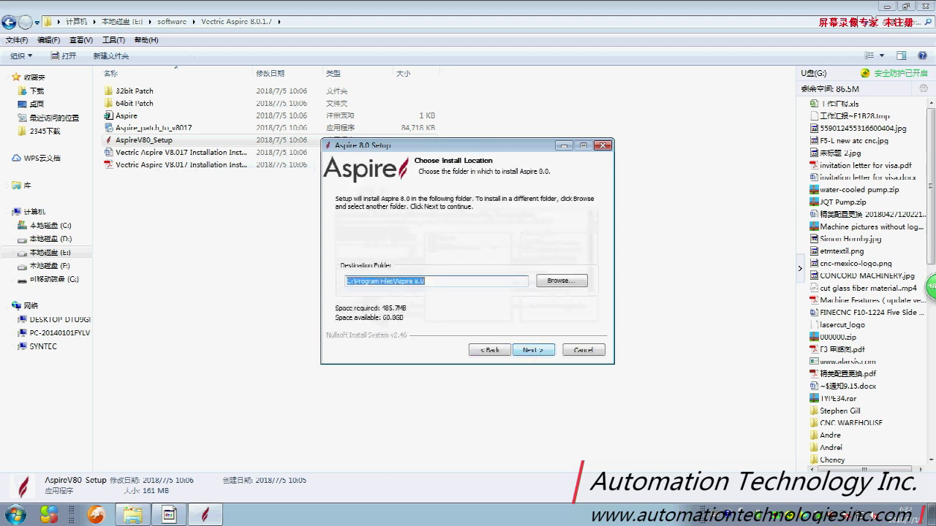
key("Return")
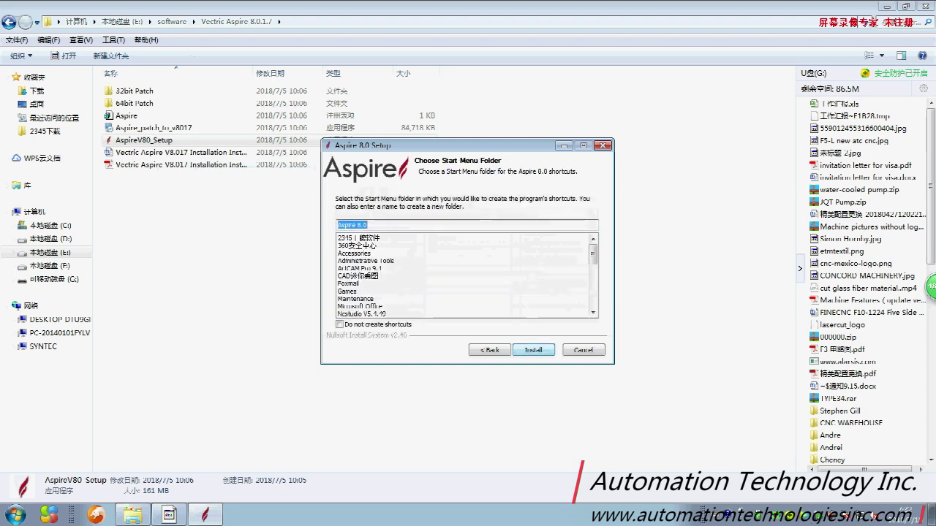
key("Return")
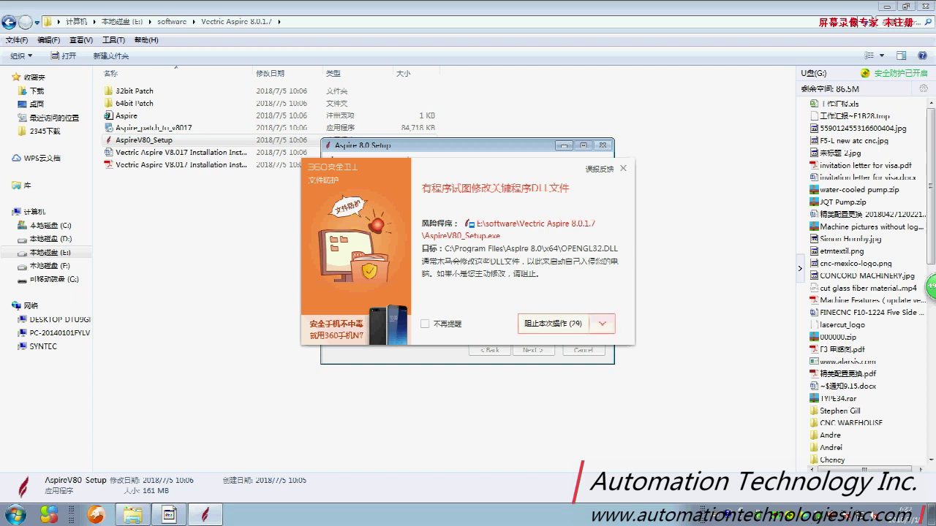
left_click(602, 323)
left_click(553, 343)
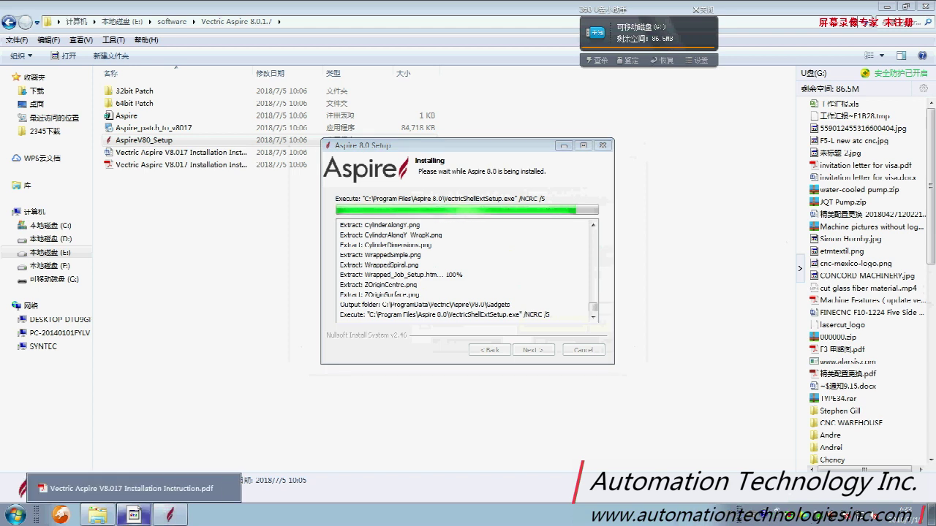
Switch to Adobe Acrobat Reader and read the Aspire installation instructions up to step 10, running the update file.
left_click(134, 515)
scroll(406, 292, "down", 10)
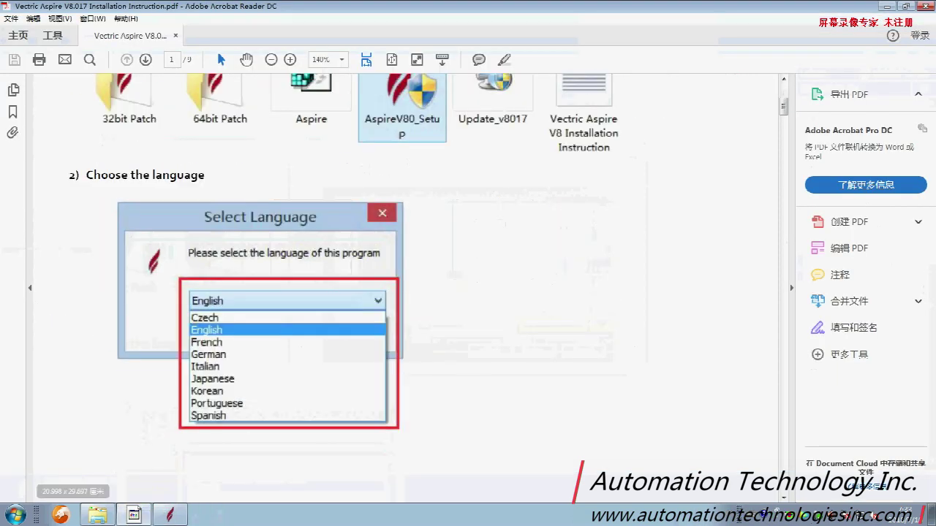
scroll(406, 292, "down", 15)
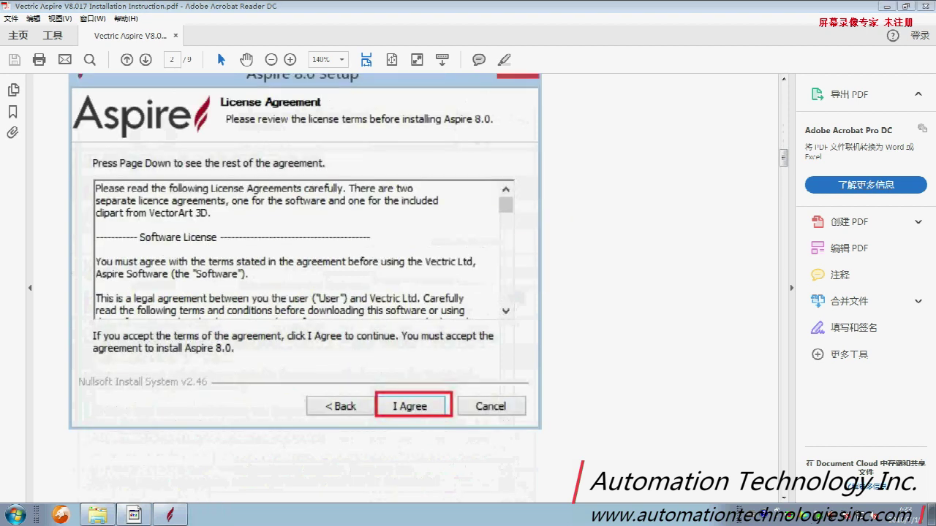
scroll(406, 292, "down", 12)
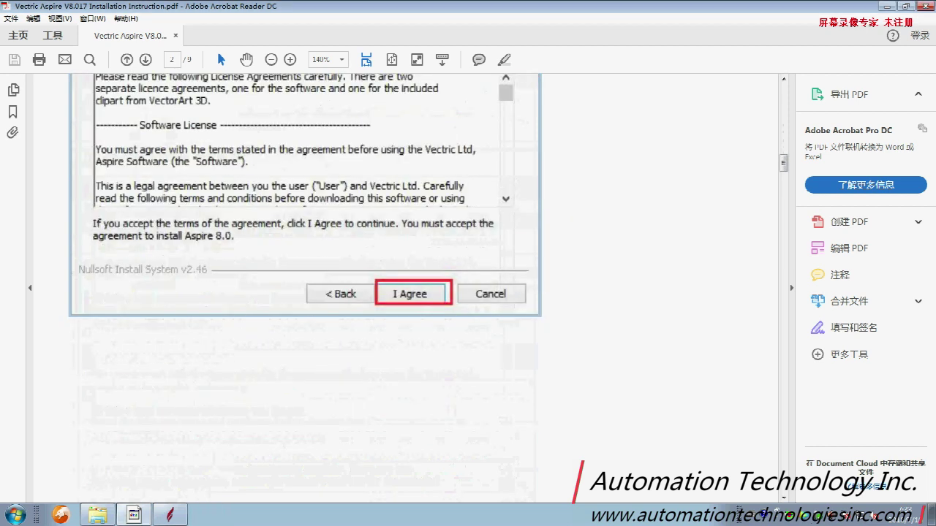
scroll(405, 293, "down", 12)
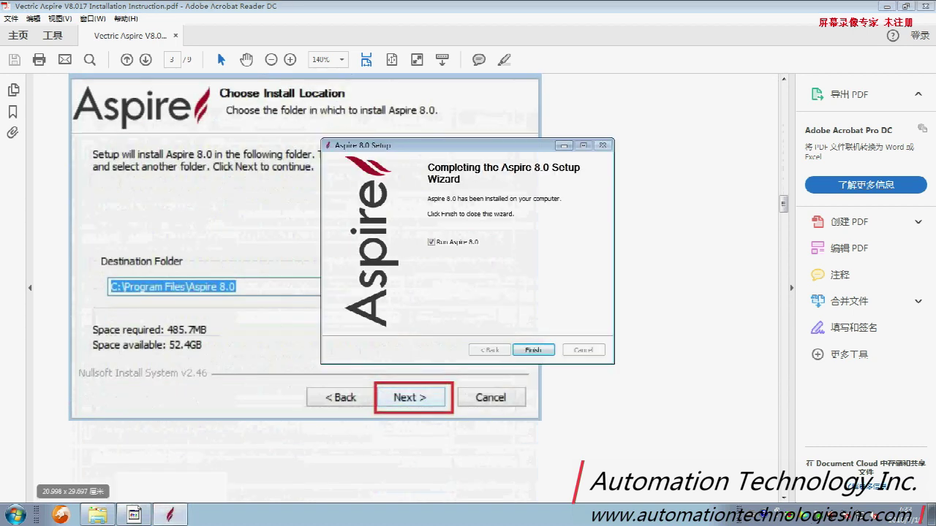
key("alt+Tab")
scroll(406, 292, "down", 6)
scroll(406, 292, "down", 5)
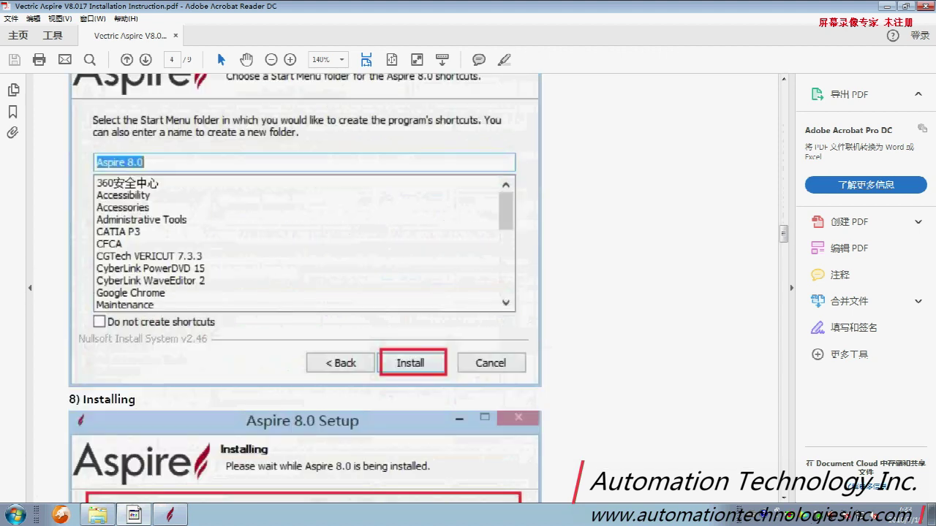
scroll(406, 292, "down", 9)
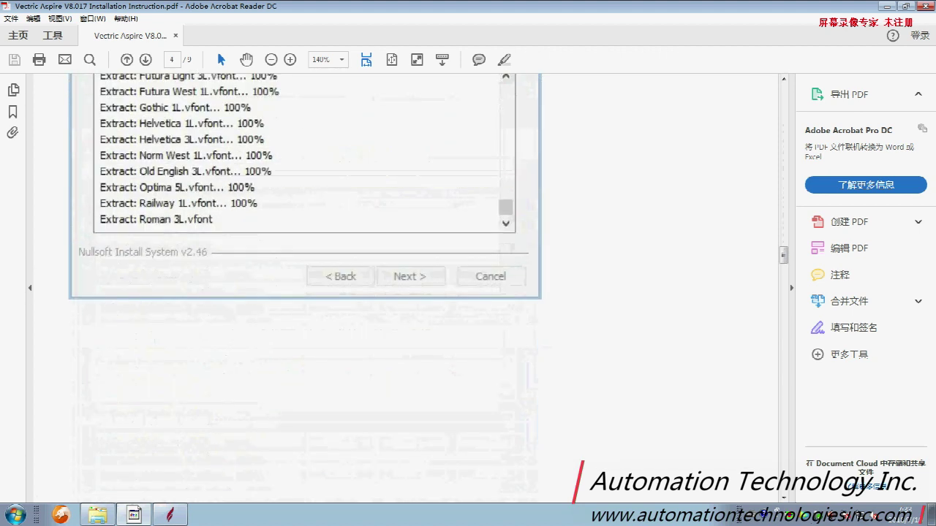
scroll(406, 292, "down", 9)
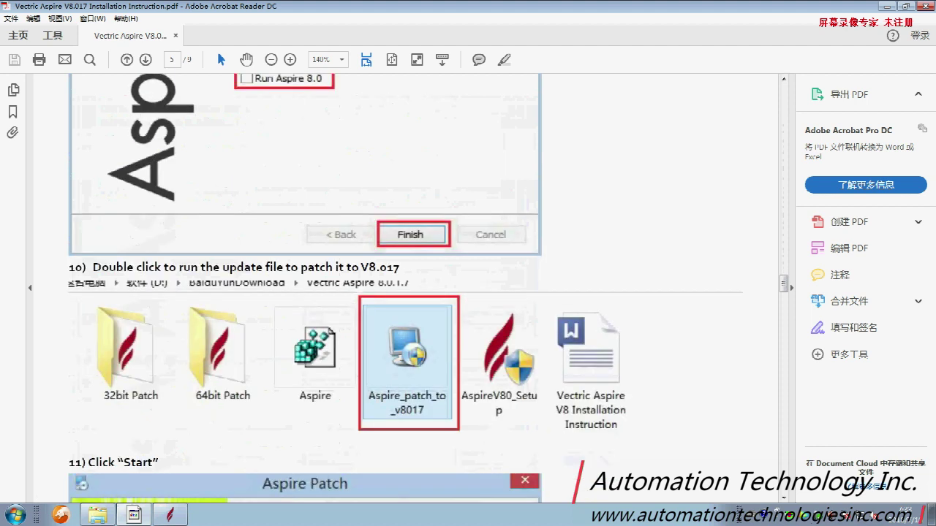
scroll(406, 293, "down", 1)
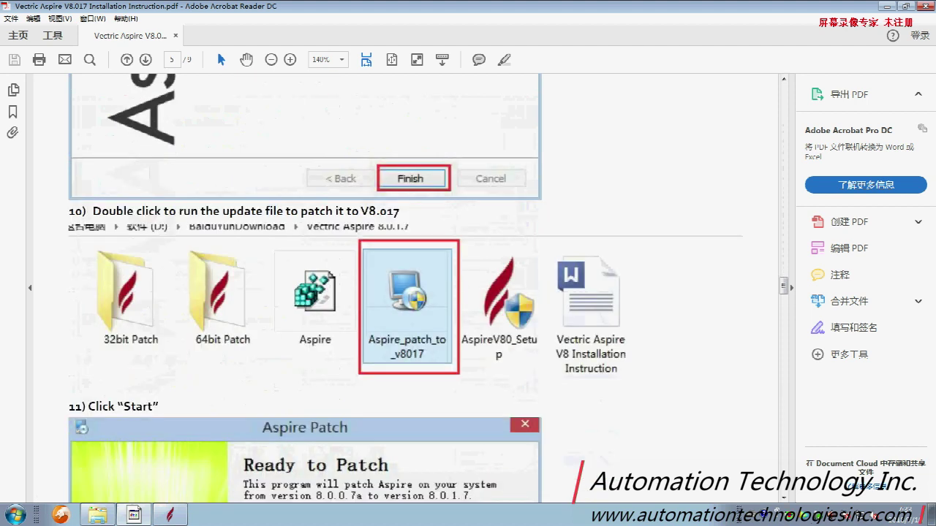
scroll(405, 292, "up", 1)
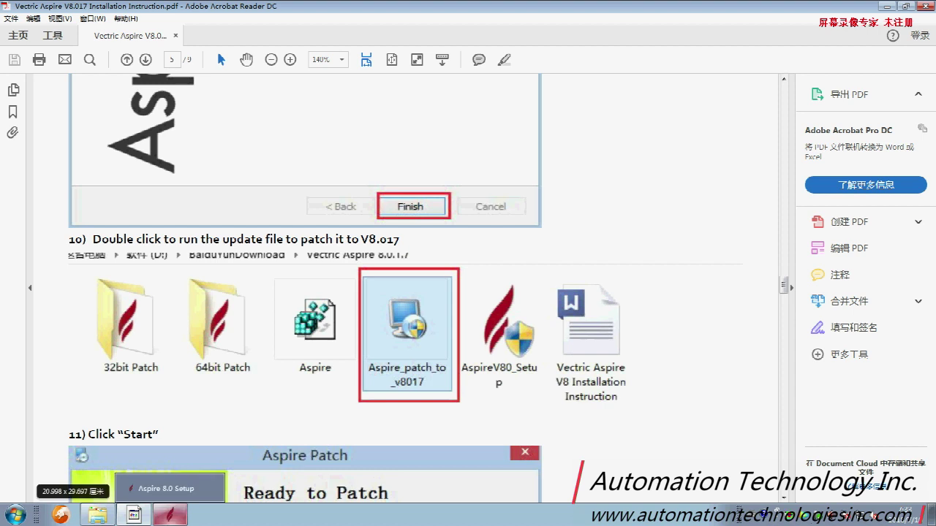
Finish the Aspire 8.0 setup wizard with Run Aspire 8.0 enabled and cancel the license information dialog.
left_click(169, 516)
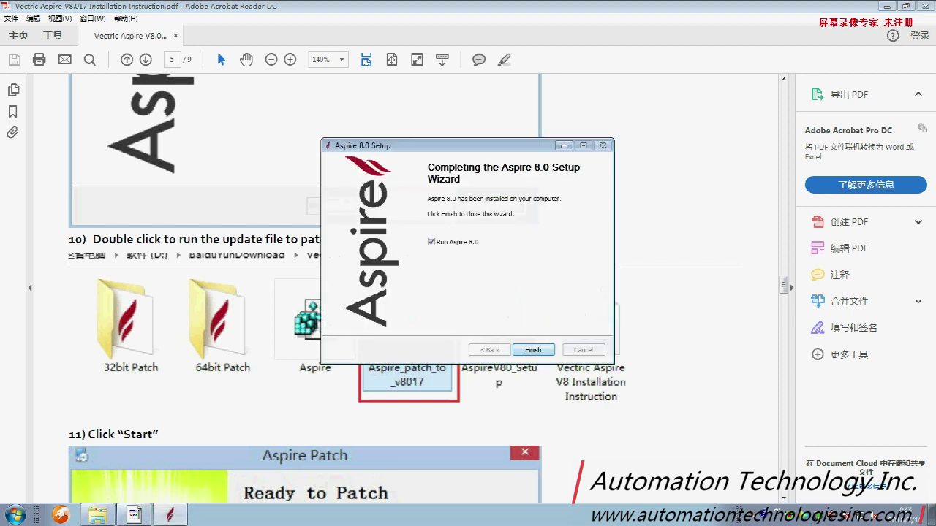
left_click(533, 350)
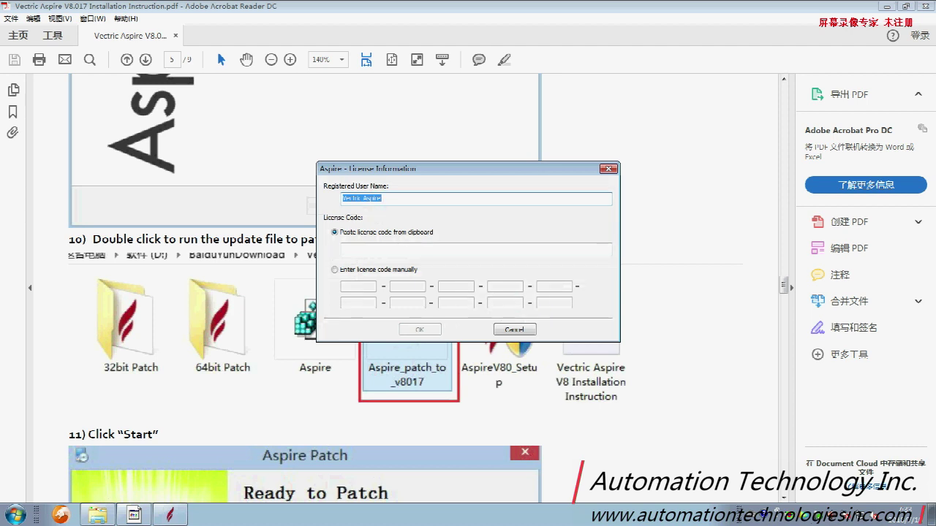
left_click(515, 329)
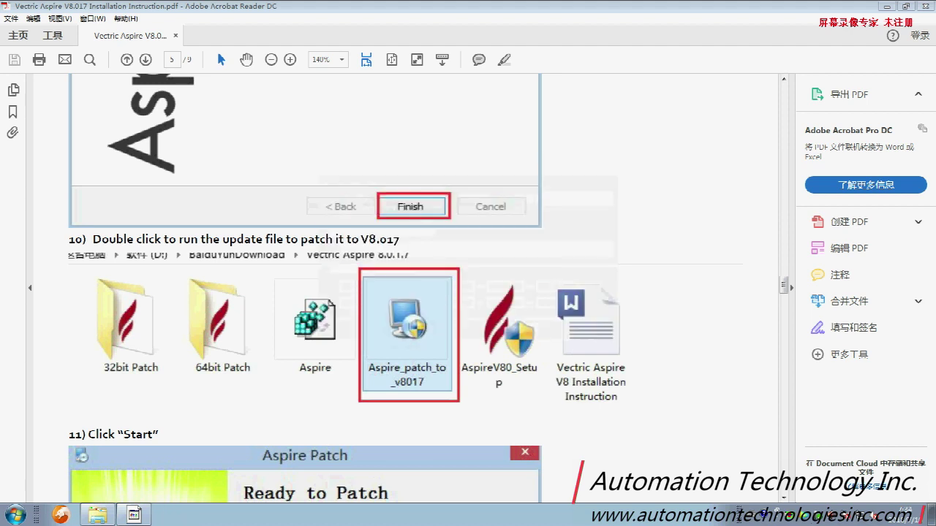
Run Aspire_patch_to_v8017 from the Vectric Aspire 8.0.1.7 folder and start patching.
scroll(406, 285, "down", 1)
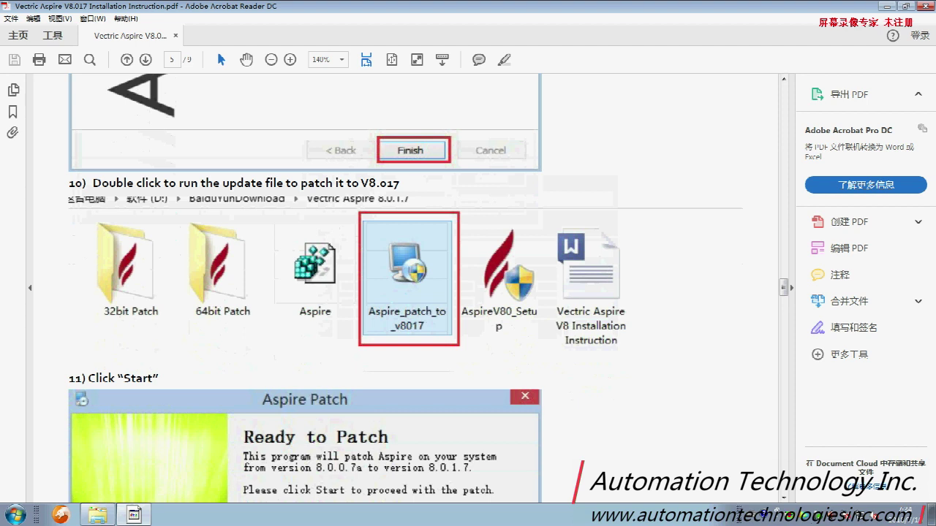
scroll(406, 293, "down", 1)
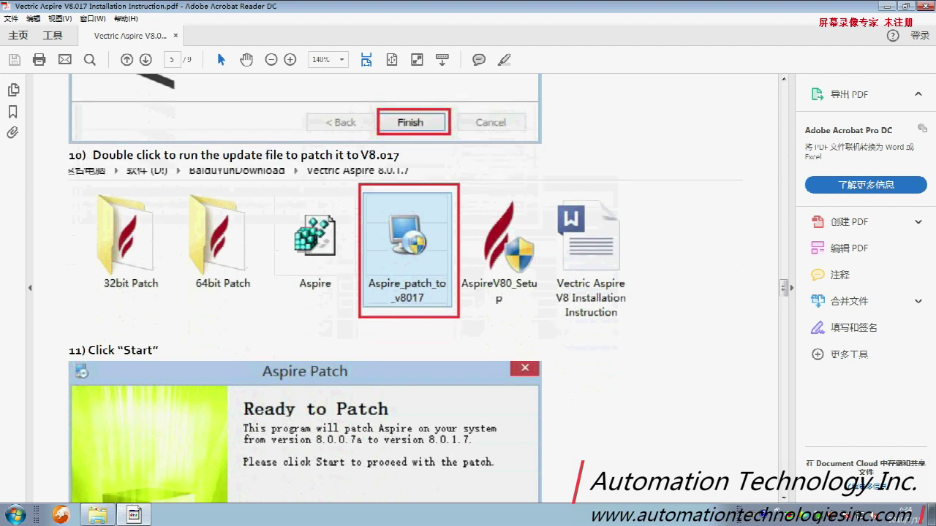
mouse_move(98, 515)
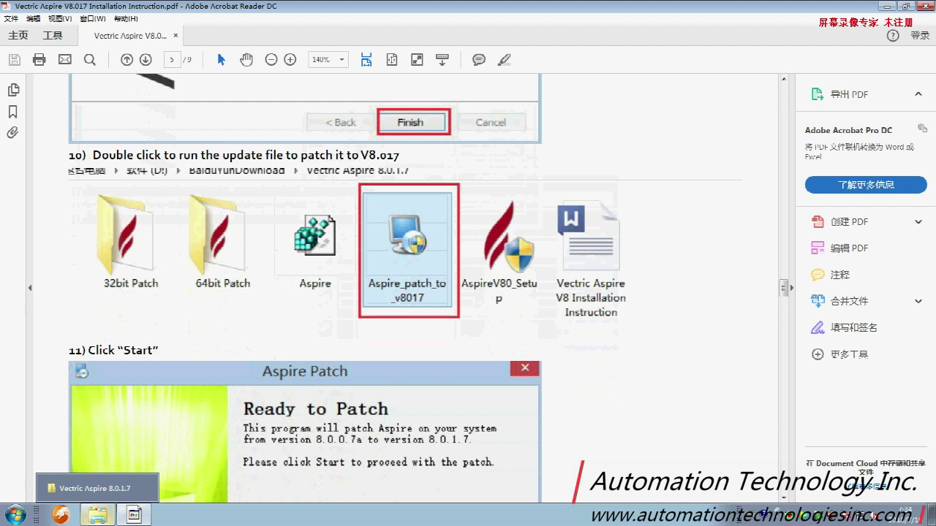
left_click(84, 488)
left_click(153, 128)
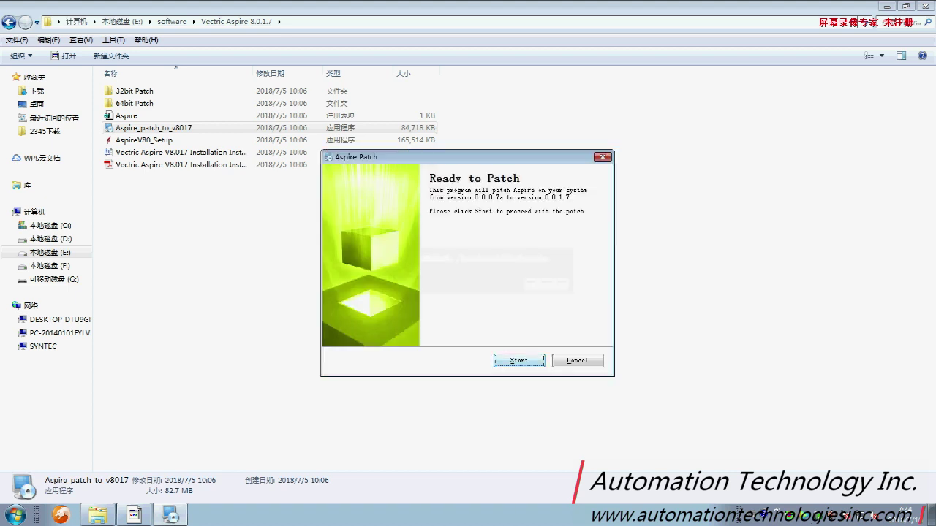
key("Return")
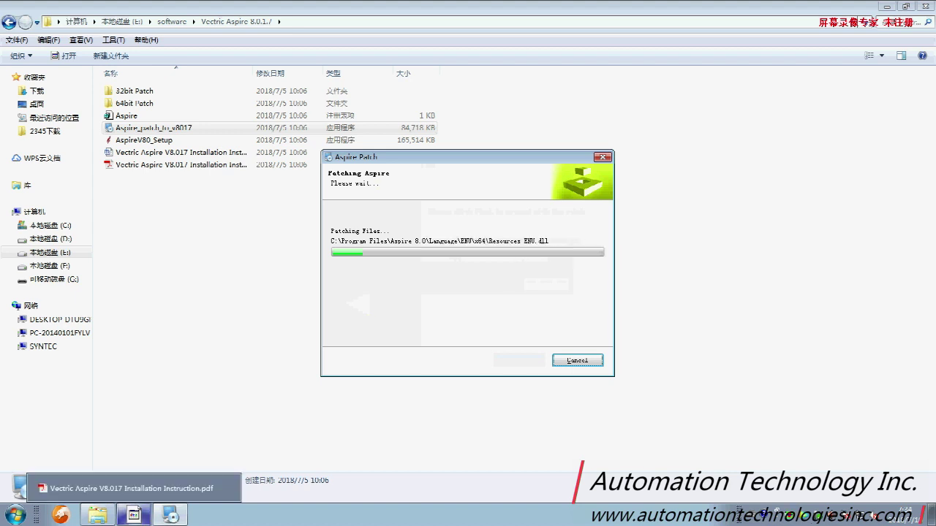
Read steps 12 and 13 of the PDF installation instructions while the patch runs, hiding the document's navigation pane.
left_click(133, 515)
scroll(424, 277, "down", 5)
scroll(424, 277, "down", 10)
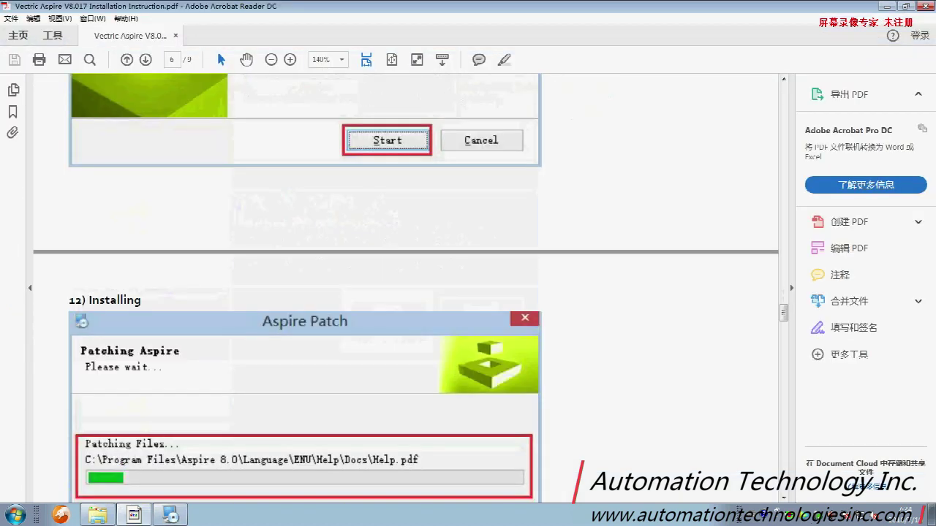
scroll(304, 292, "up", 1)
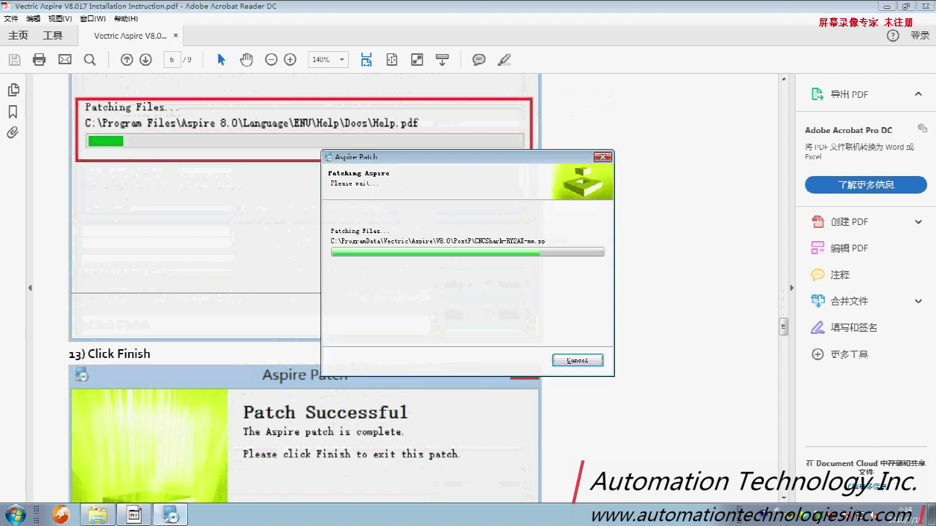
left_click(29, 287)
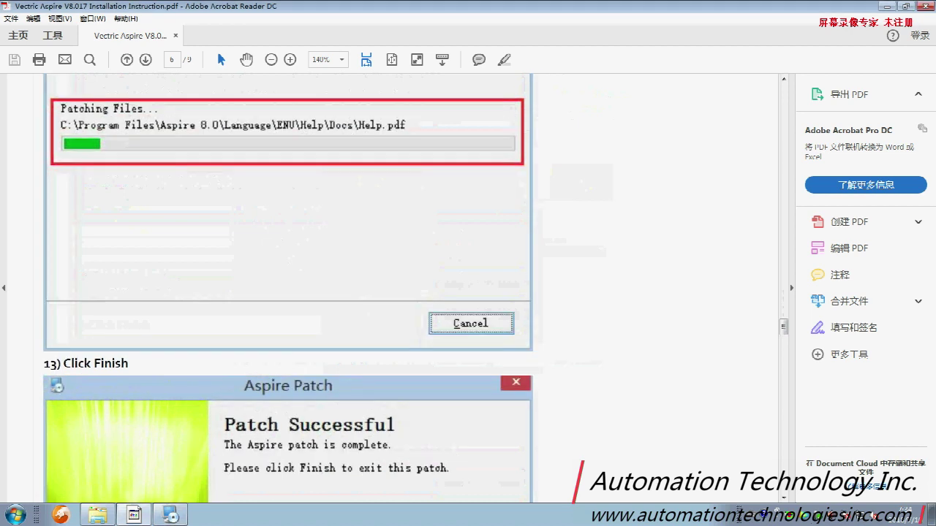
scroll(303, 293, "down", 3)
scroll(304, 292, "down", 3)
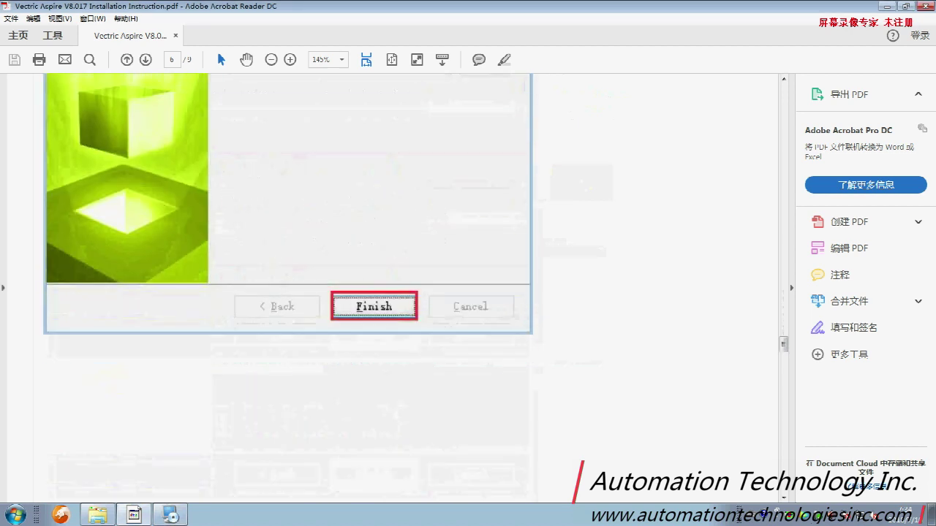
Bring the Aspire Patch window forward and finish the patch wizard.
mouse_move(170, 514)
left_click(168, 488)
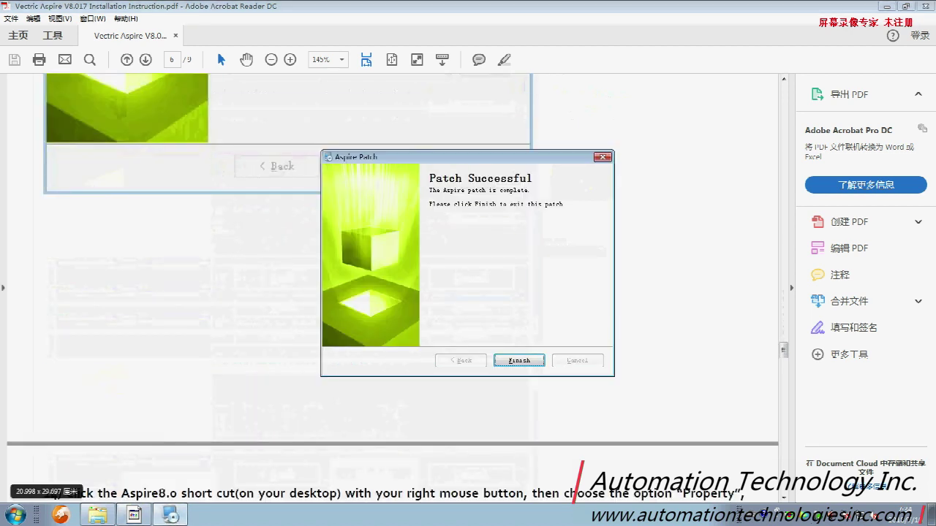
left_click(518, 360)
Read step 14 of the PDF installation instructions on finding the Aspire 8.0 shortcut's file location.
scroll(392, 293, "down", 4)
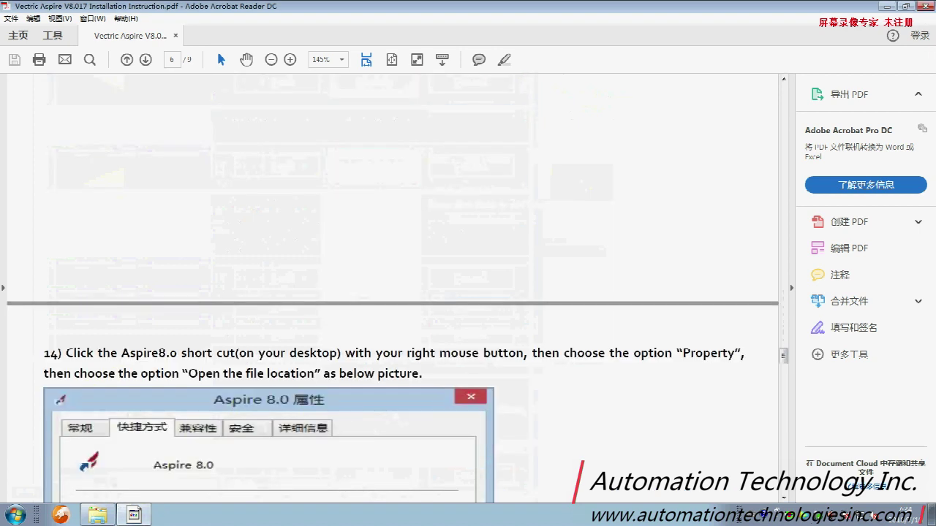
scroll(397, 331, "down", 2)
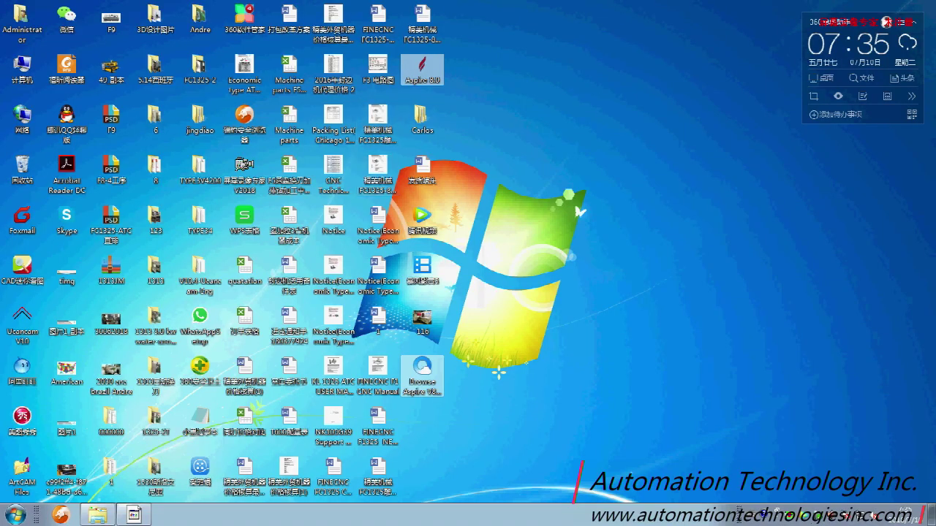
right_click(416, 73)
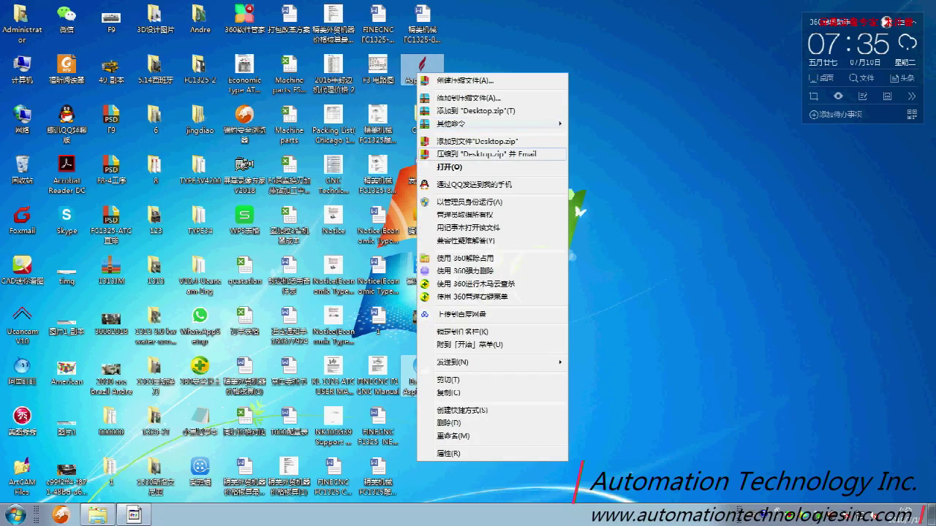
left_click(446, 454)
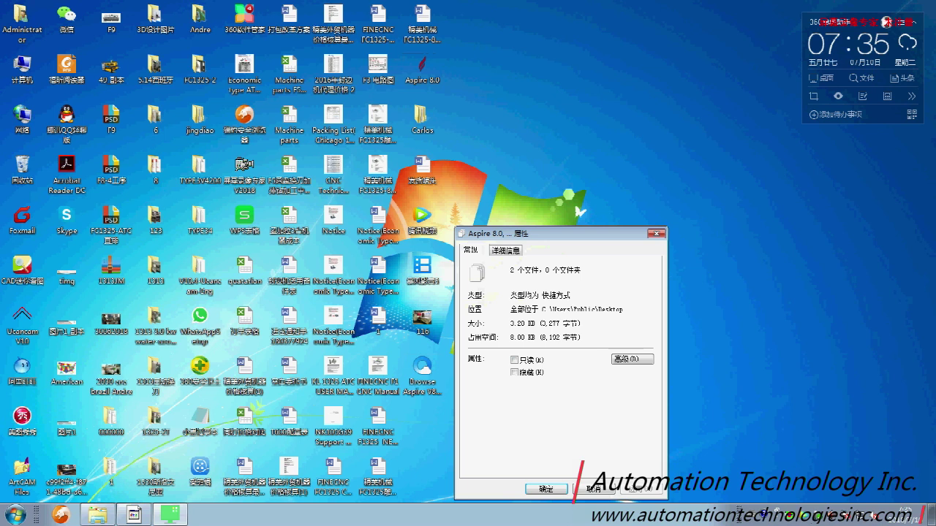
left_click_drag(552, 234, 522, 184)
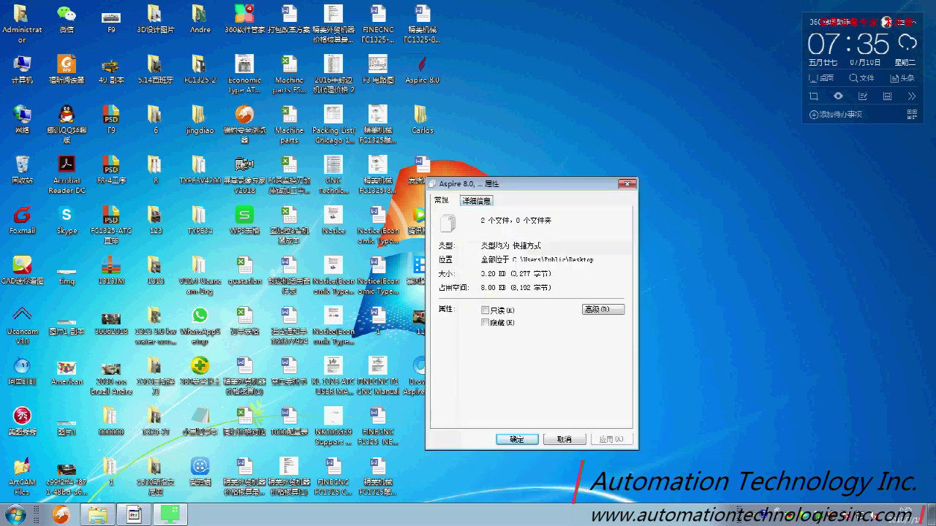
left_click(476, 201)
left_click(511, 286)
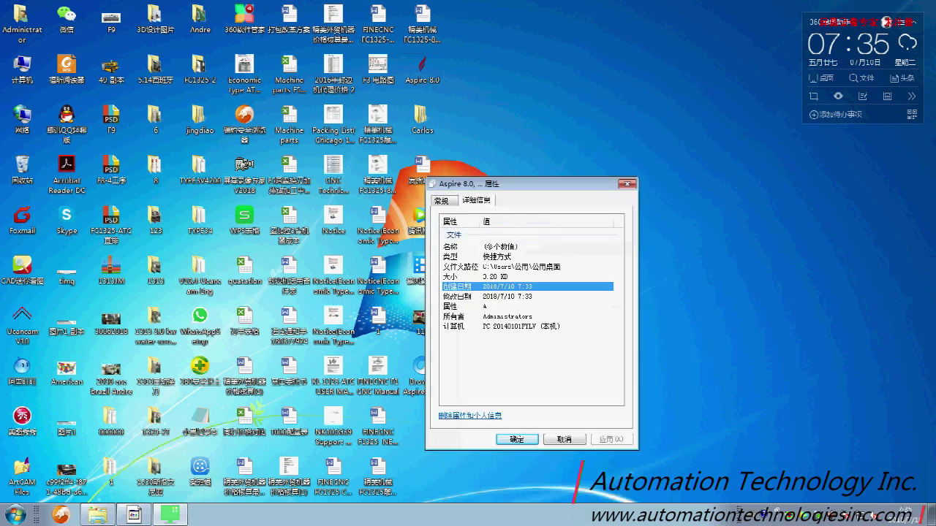
mouse_move(131, 516)
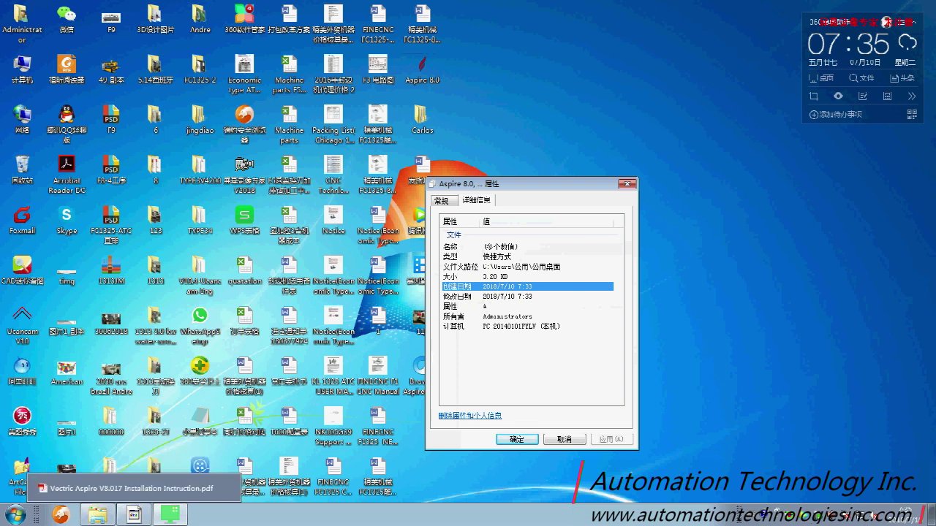
left_click(442, 200)
left_click(602, 309)
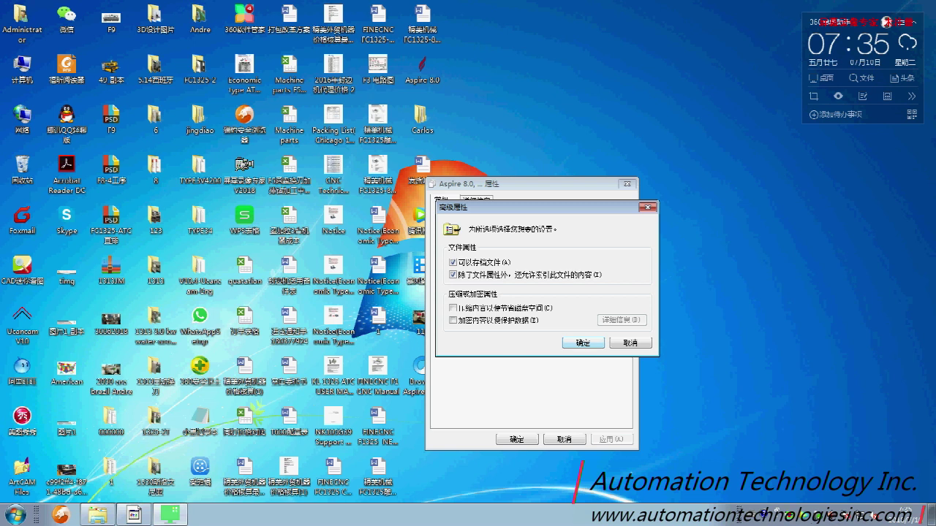
Check the picture under step 14 of the PDF instructions for the shortcut properties and the open file location option.
left_click(133, 515)
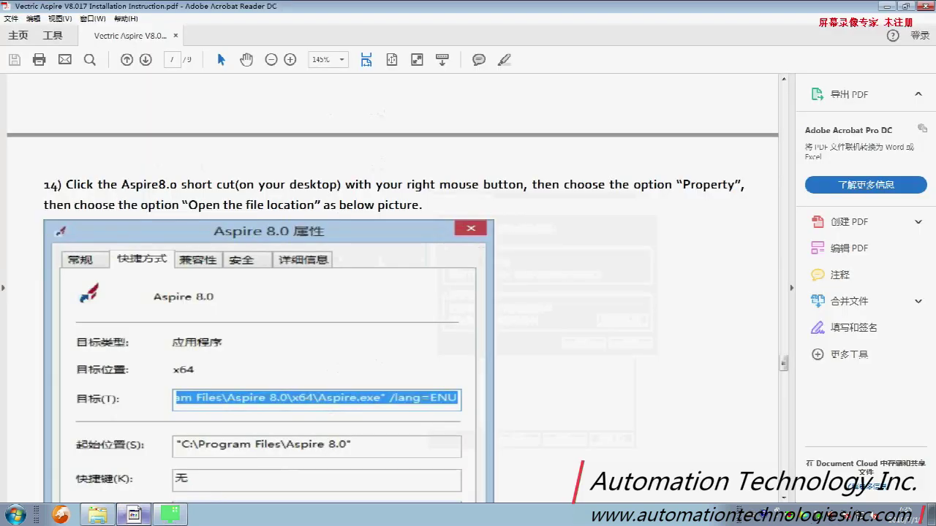
scroll(396, 303, "down", 1)
scroll(397, 303, "down", 3)
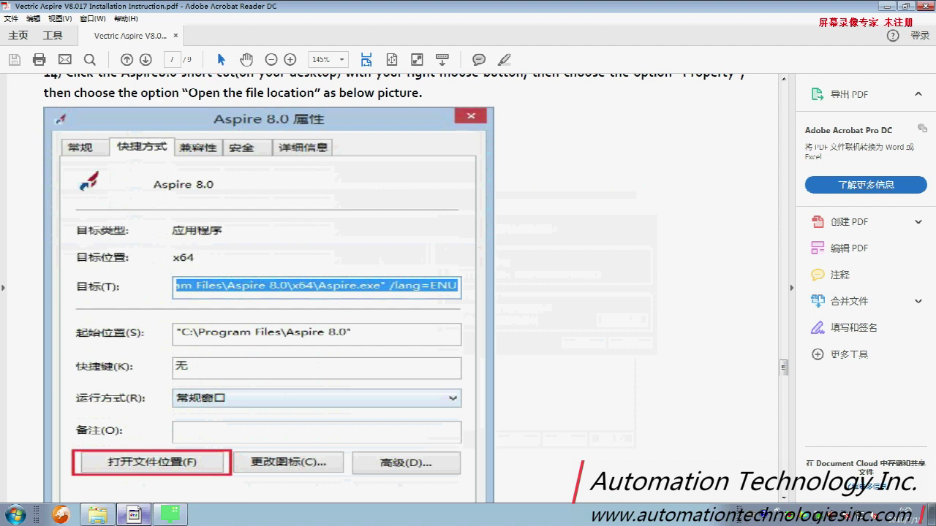
left_click(133, 515)
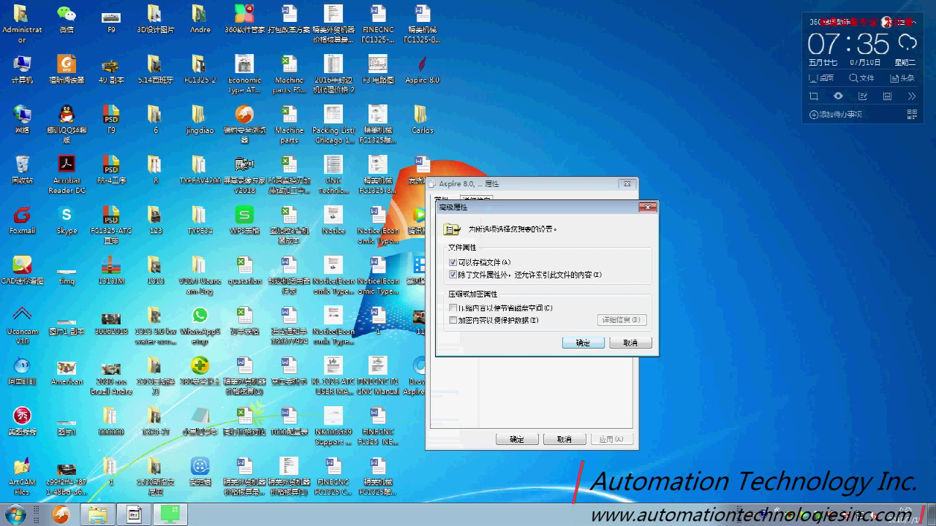
Close the advanced attributes and the combined properties dialog of the two selected desktop shortcuts.
key("Return")
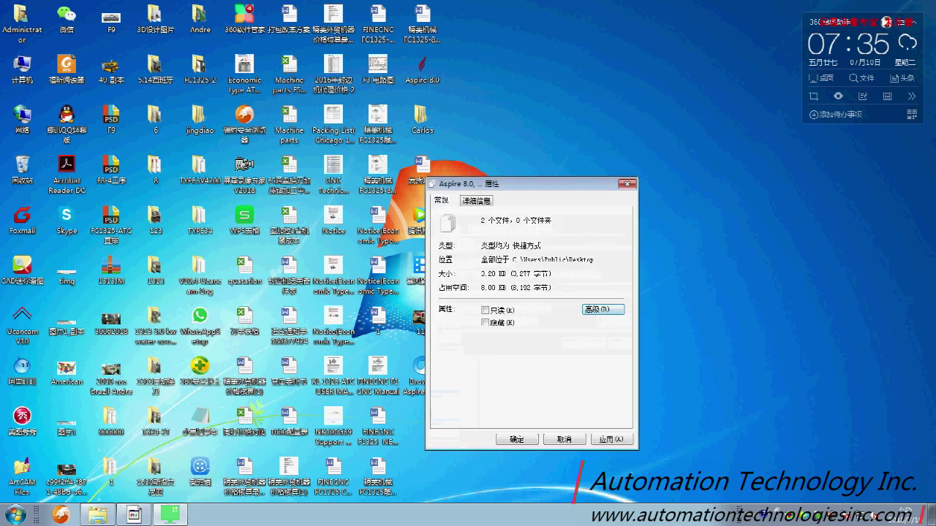
key("Return")
key("Return")
key("ctrl+Tab")
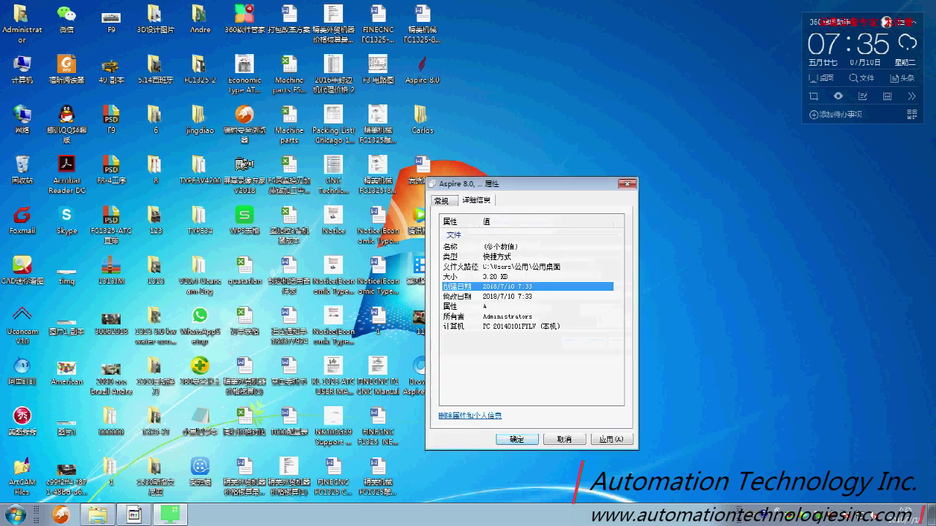
key("Return")
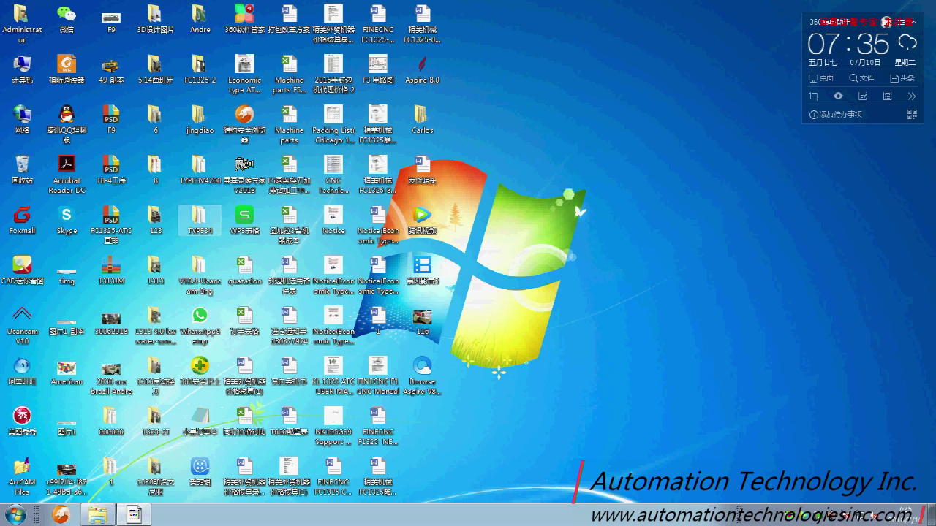
Open the properties of the Aspire 8.0 desktop shortcut alone and open its file location.
right_click(423, 70)
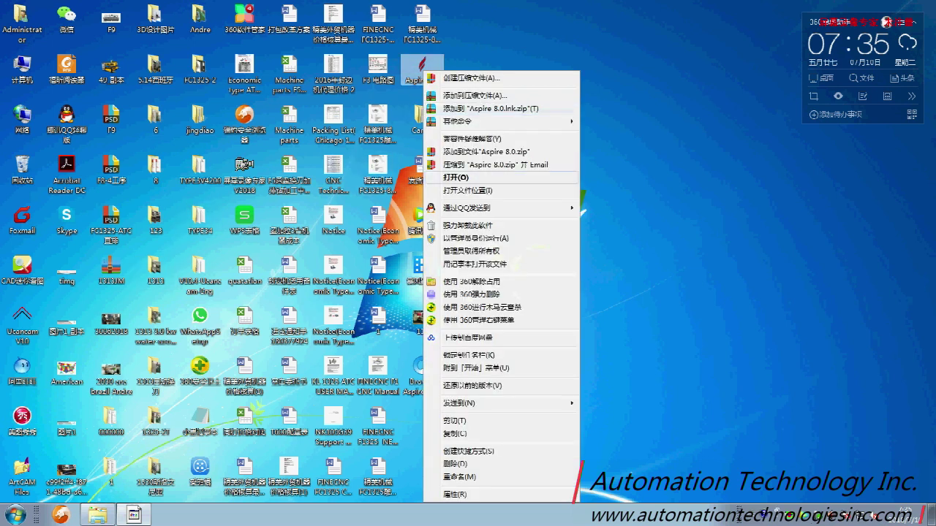
left_click(454, 494)
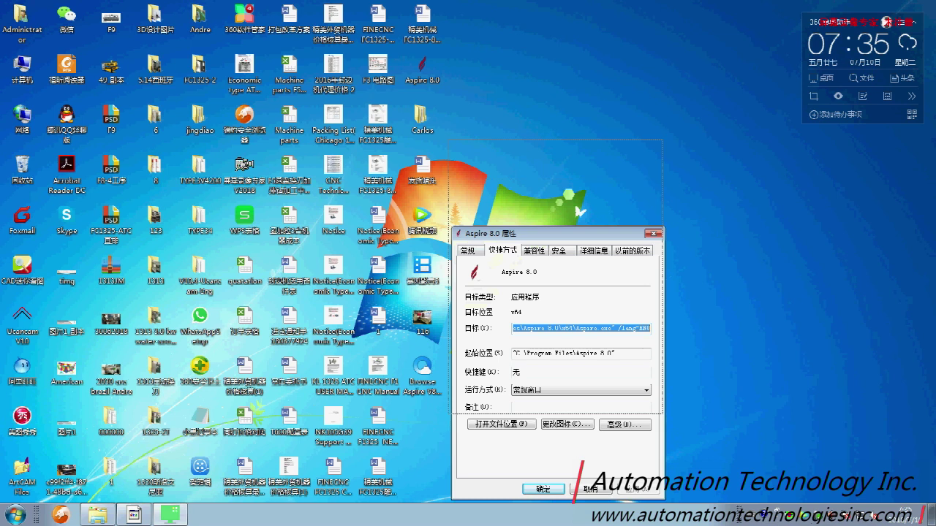
left_click_drag(548, 233, 546, 148)
left_click(498, 338)
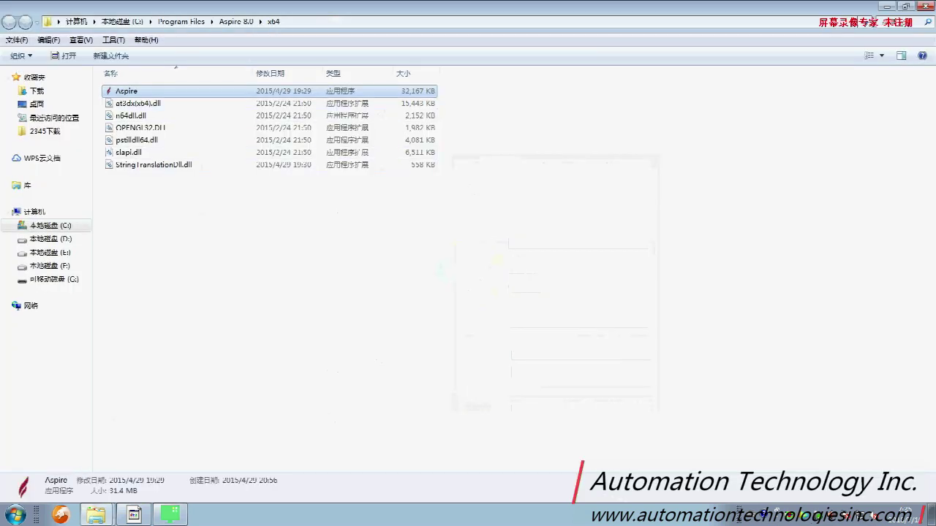
Review step 14 and read step 15 of the PDF instructions on replacing the Aspire file with the 64bit Patch version.
left_click(133, 515)
scroll(395, 285, "down", 10)
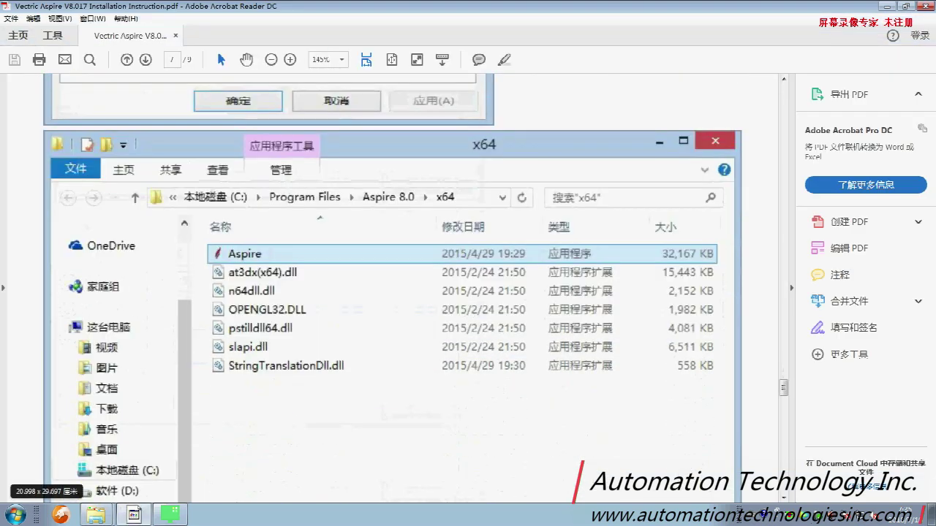
scroll(395, 285, "up", 15)
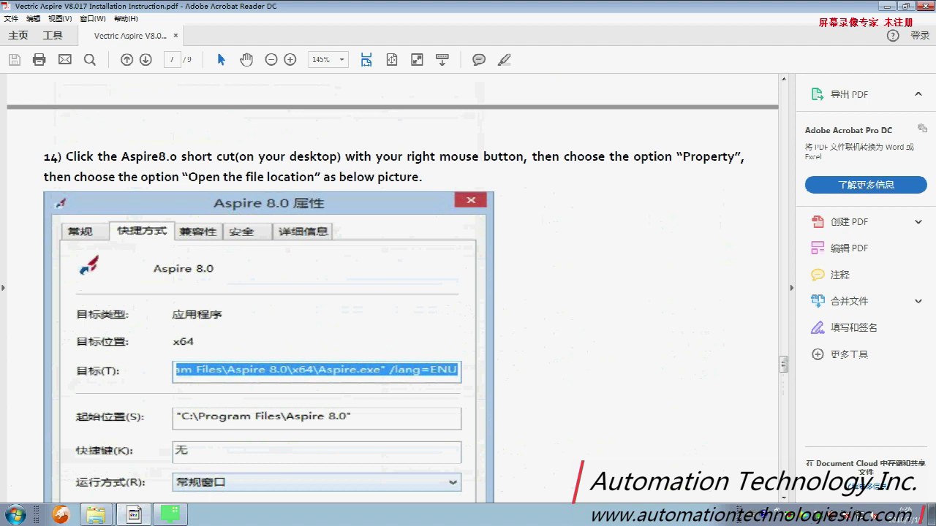
scroll(392, 293, "down", 10)
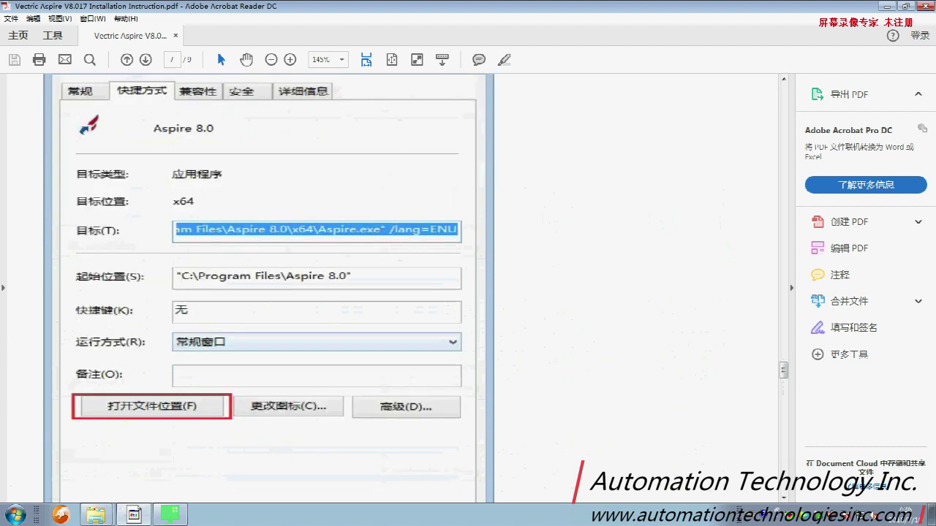
scroll(392, 288, "down", 5)
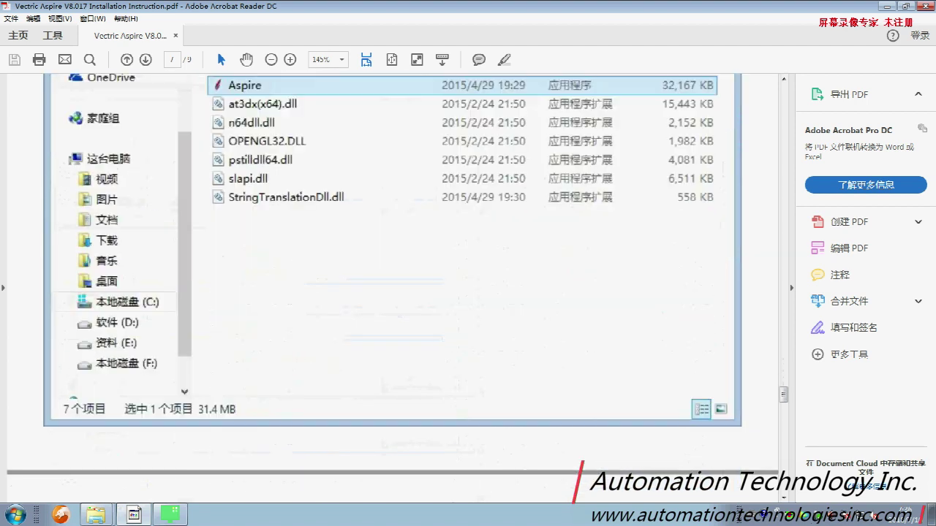
scroll(393, 288, "down", 5)
scroll(392, 288, "down", 4)
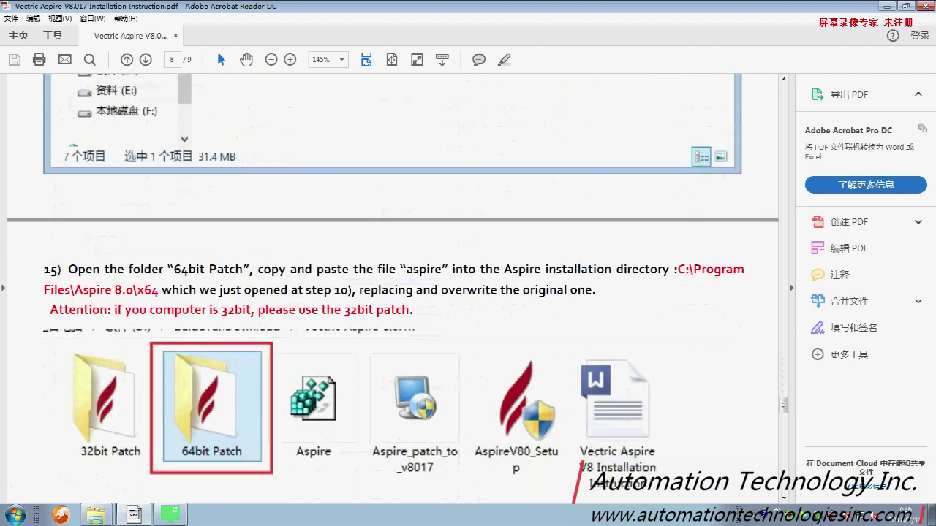
scroll(392, 288, "down", 2)
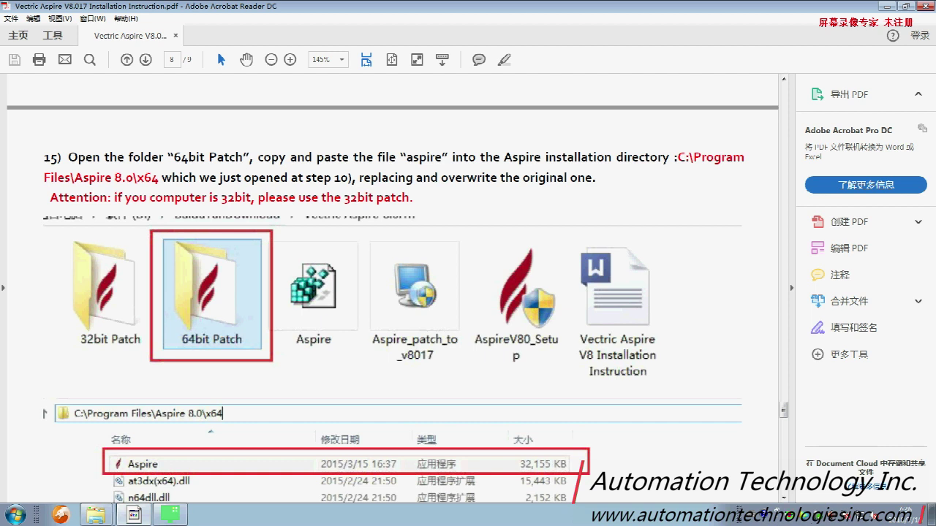
scroll(395, 292, "down", 2)
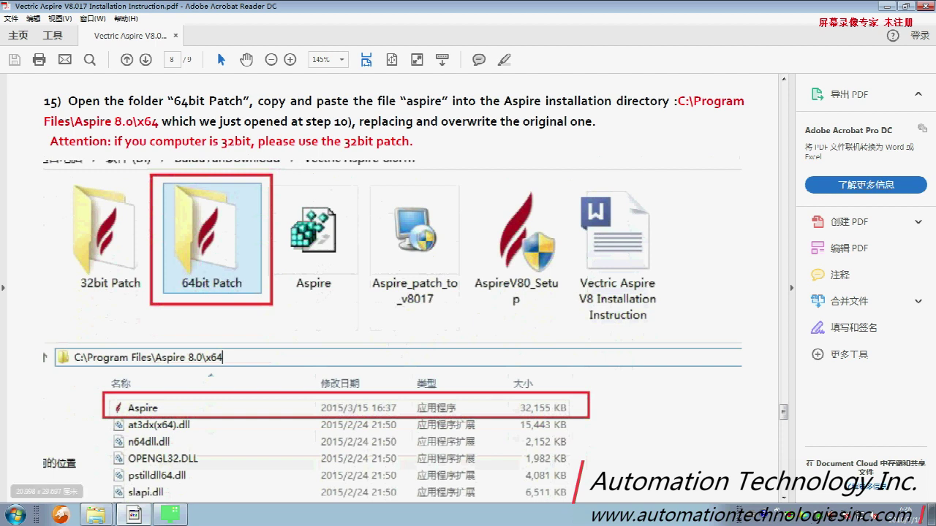
Copy the Aspire application file in the x64 installation folder and return to the Vectric Aspire 8.0.1.7 folder.
left_click(96, 515)
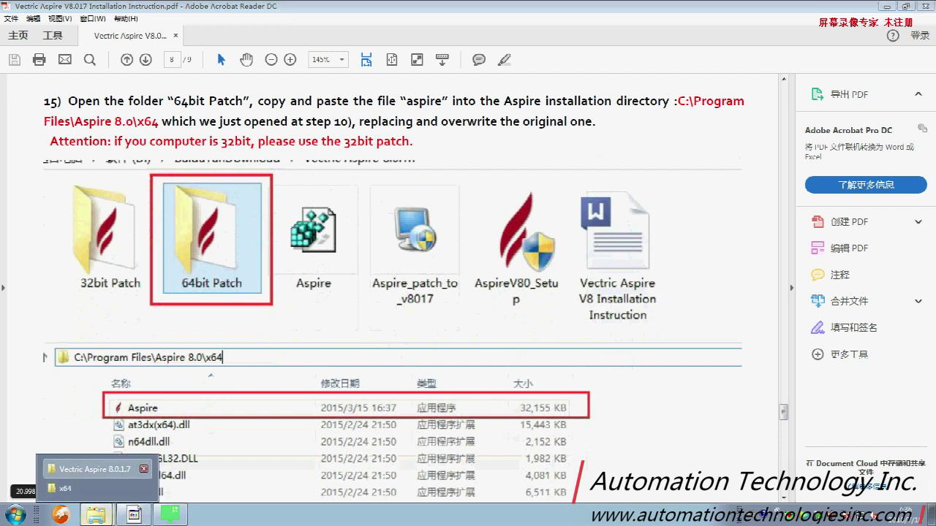
left_click(84, 469)
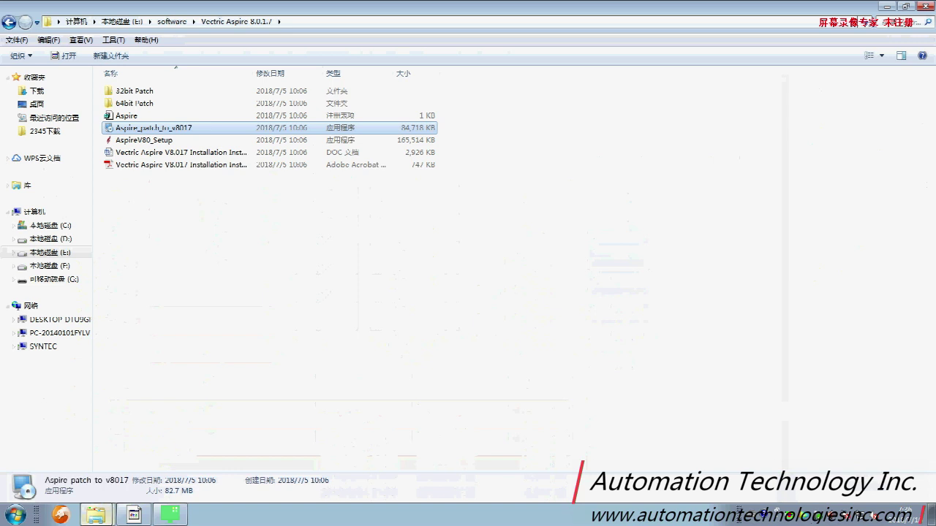
left_click(95, 516)
left_click(85, 488)
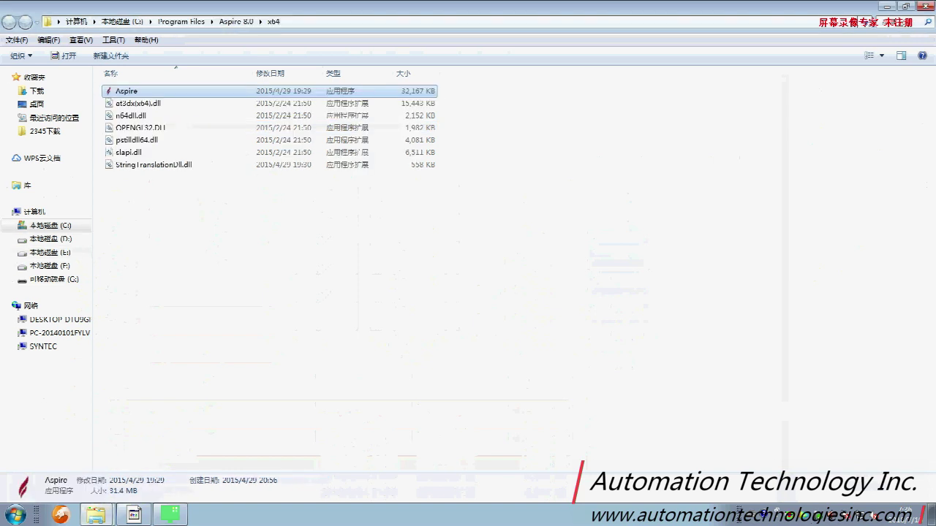
right_click(121, 90)
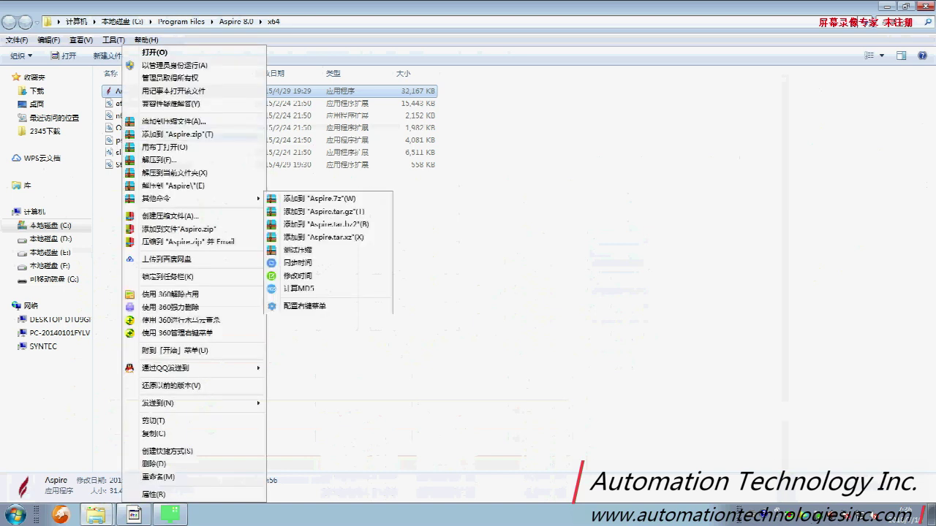
left_click(153, 433)
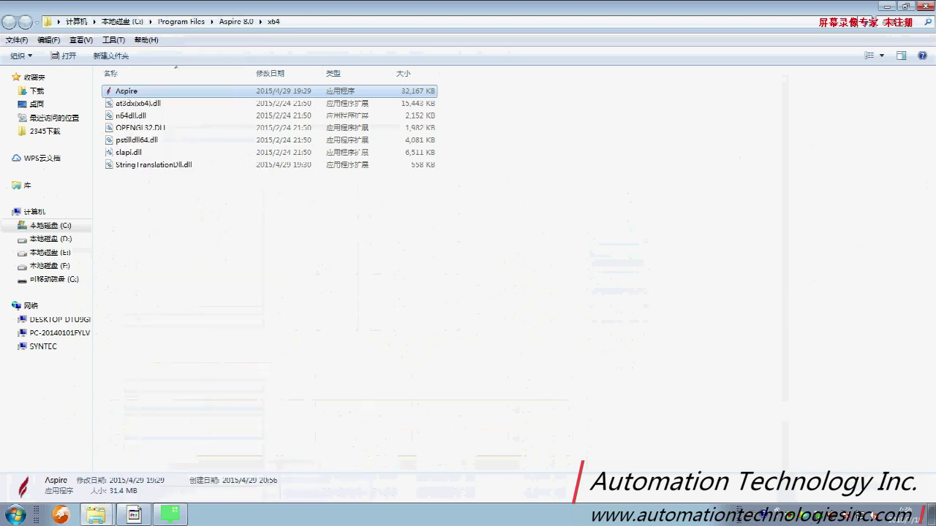
key("alt+Tab")
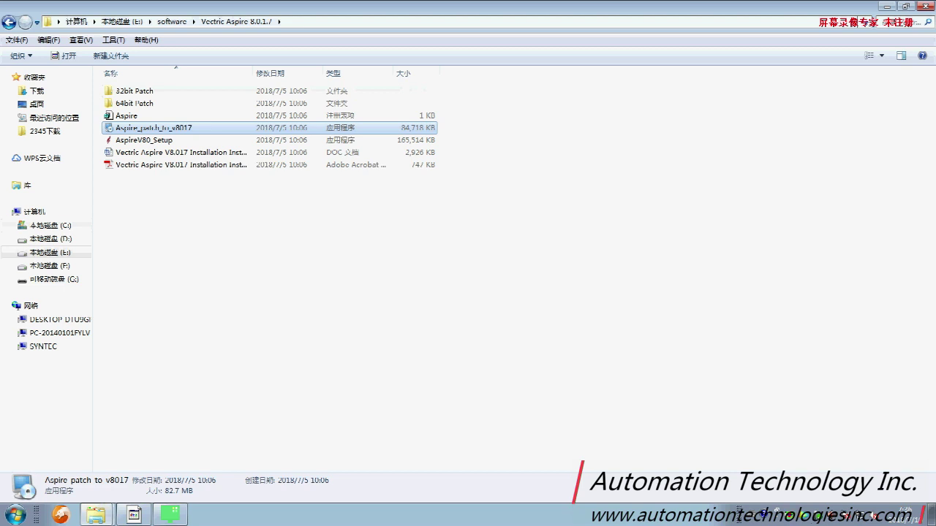
Bring back the Aspire 8.0 shortcut's properties and open its x64 file location again.
mouse_move(171, 515)
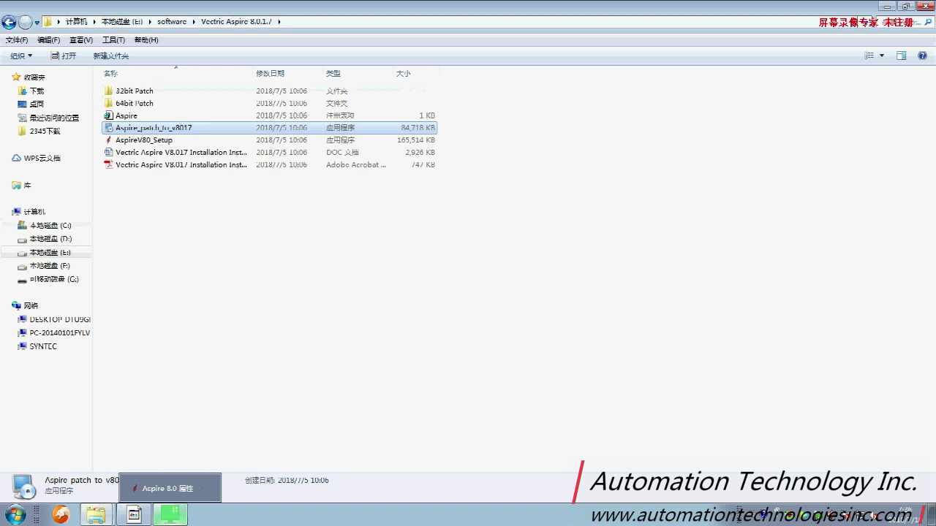
left_click(134, 514)
left_click(133, 515)
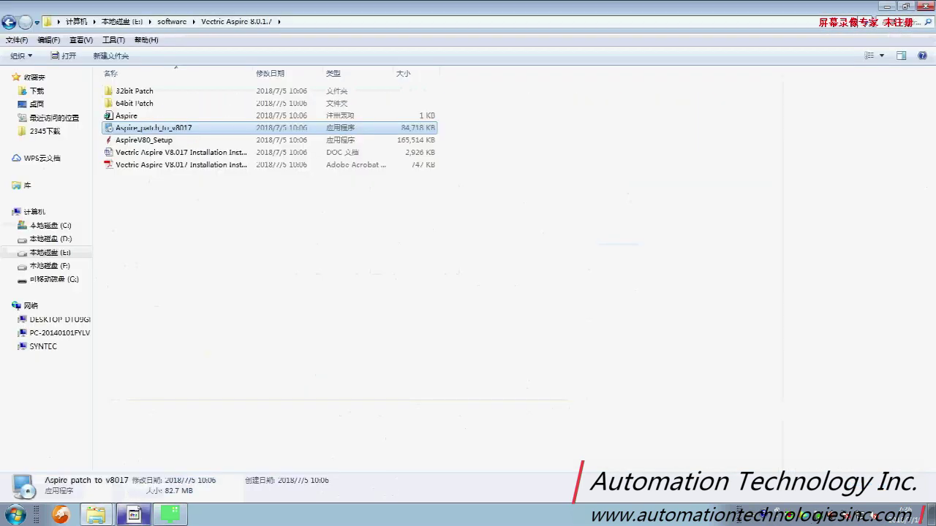
left_click(171, 515)
left_click(499, 338)
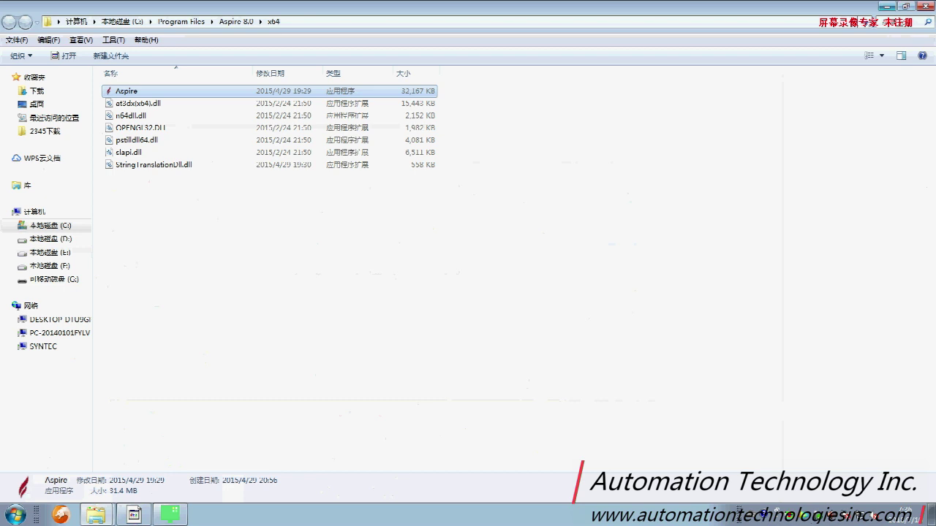
Minimize the x64 and Vectric Aspire 8.0.1.7 folder windows and open Computer from the desktop.
left_click(886, 6)
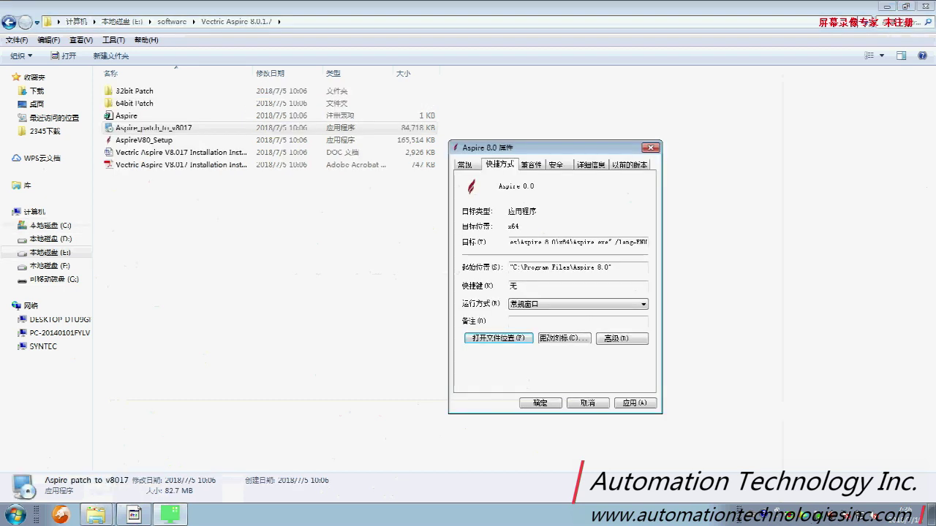
left_click(887, 6)
double_click(26, 70)
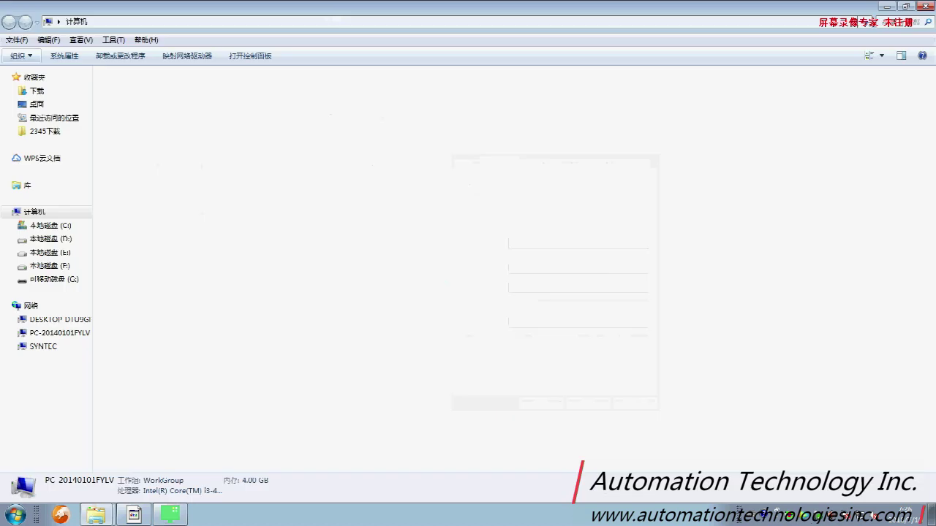
Open the 64bit Patch folder in software\Vectric Aspire 8.0.1.7 on drive E and copy its Aspire application file.
double_click(438, 97)
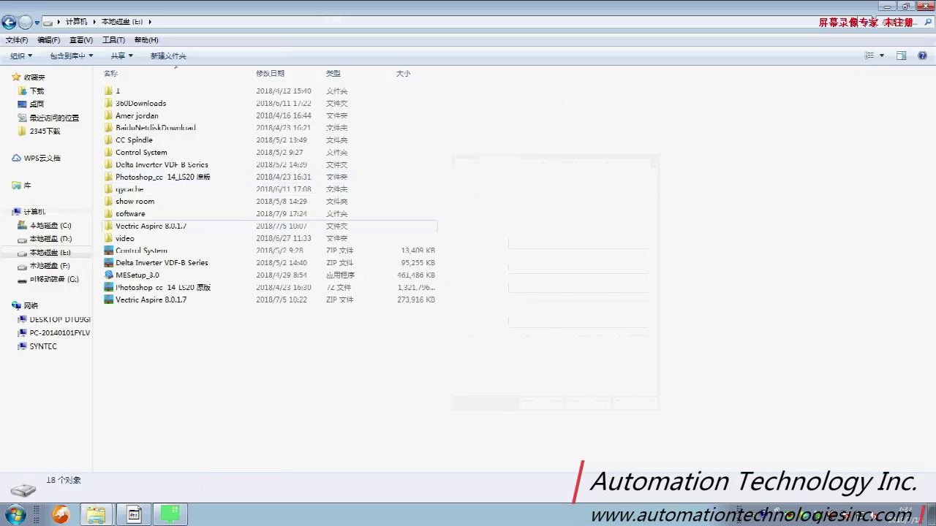
double_click(130, 213)
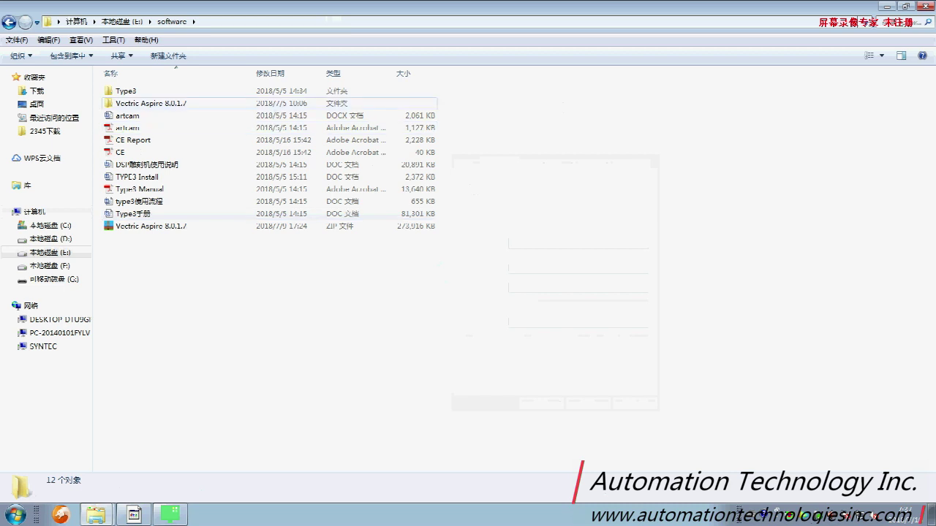
double_click(146, 103)
double_click(135, 103)
left_click(128, 91)
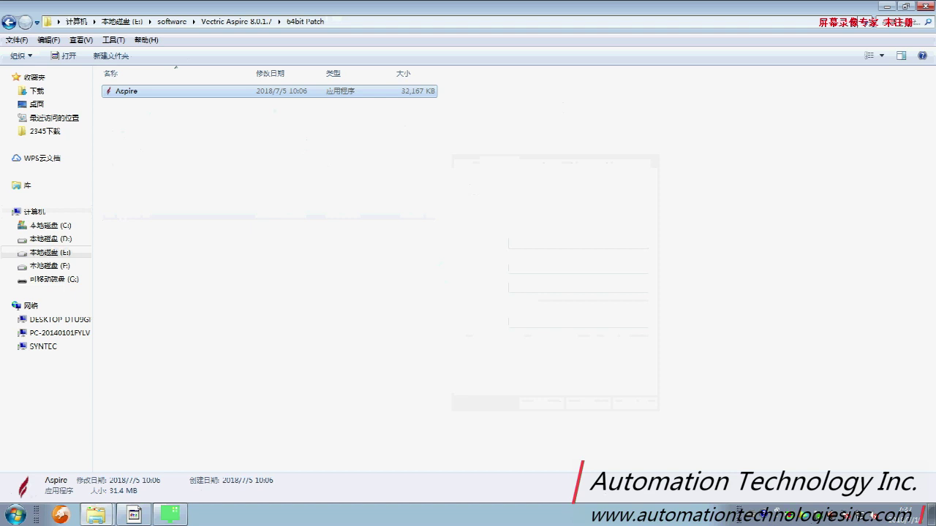
right_click(132, 91)
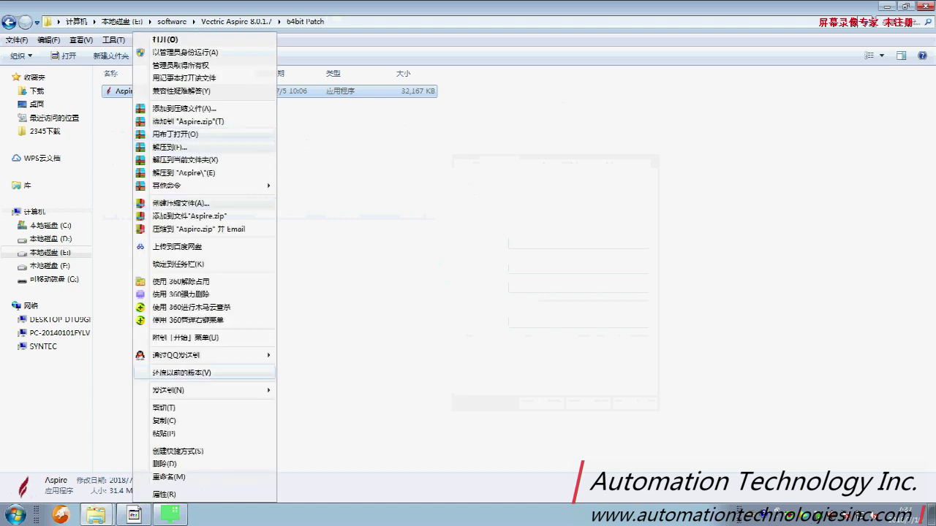
left_click(164, 421)
Try to paste the patched Aspire file onto the existing one in the x64 folder, cancelling the License Information dialog.
mouse_move(96, 514)
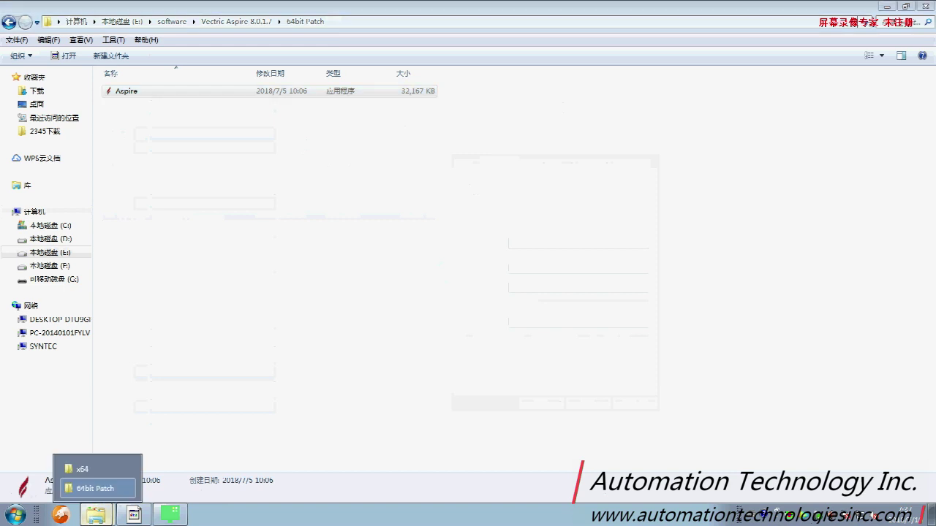
left_click(95, 488)
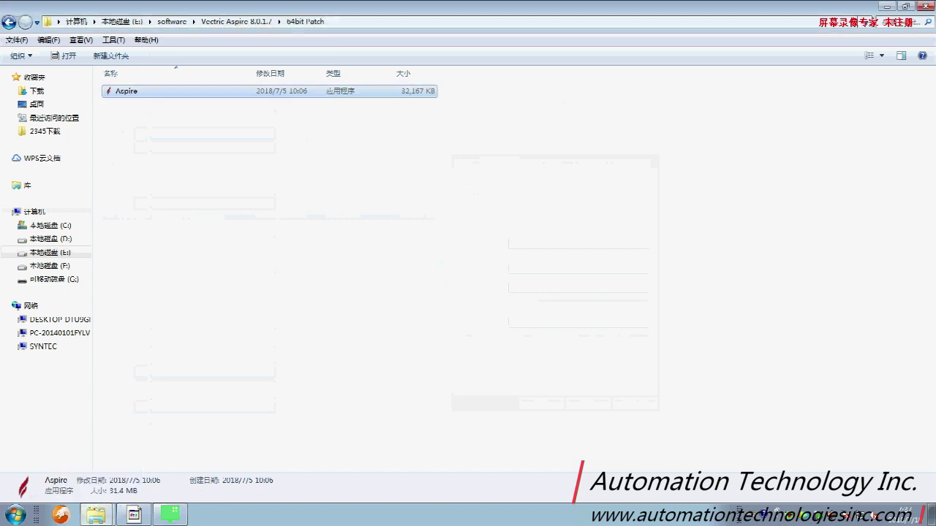
mouse_move(96, 515)
left_click(98, 469)
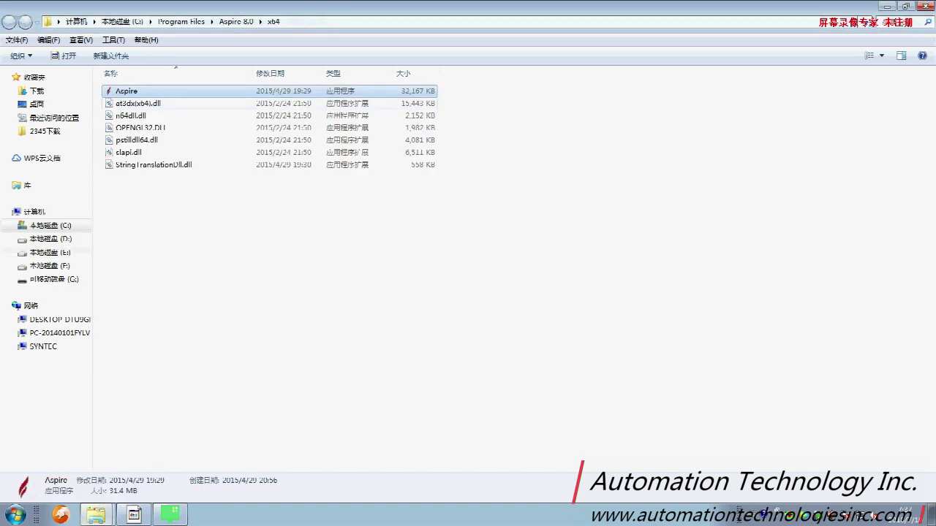
right_click(177, 90)
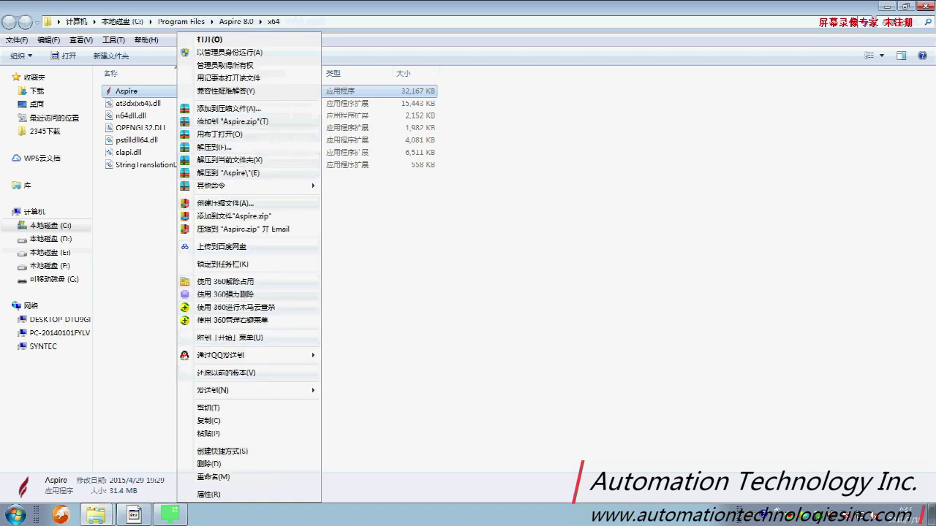
left_click(208, 433)
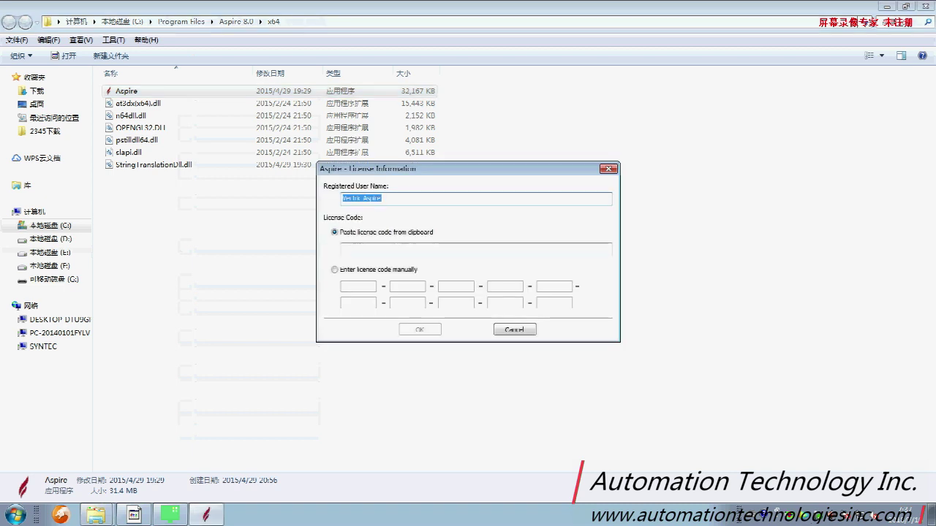
left_click(514, 328)
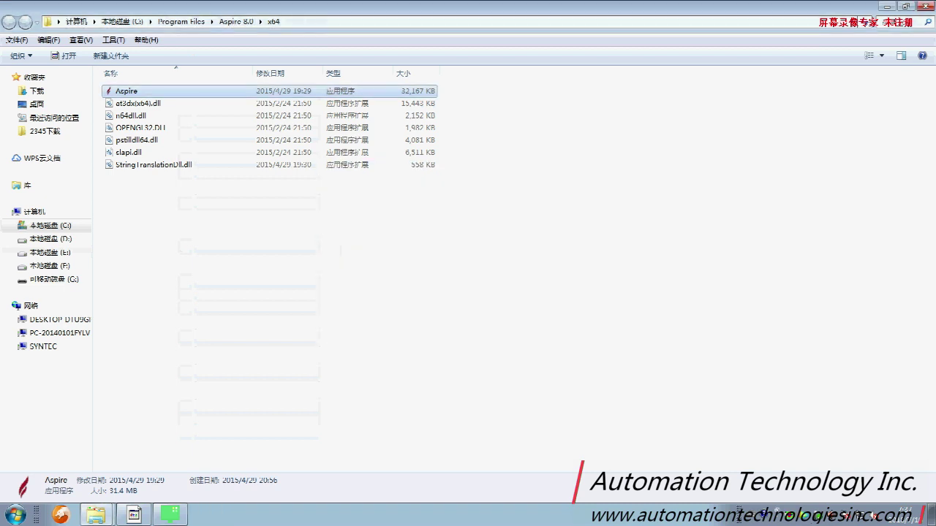
Copy the 64bit Patch folder's Aspire file again and paste it into the x64 installation folder, replacing the existing Aspire.exe.
mouse_move(95, 515)
left_click(88, 487)
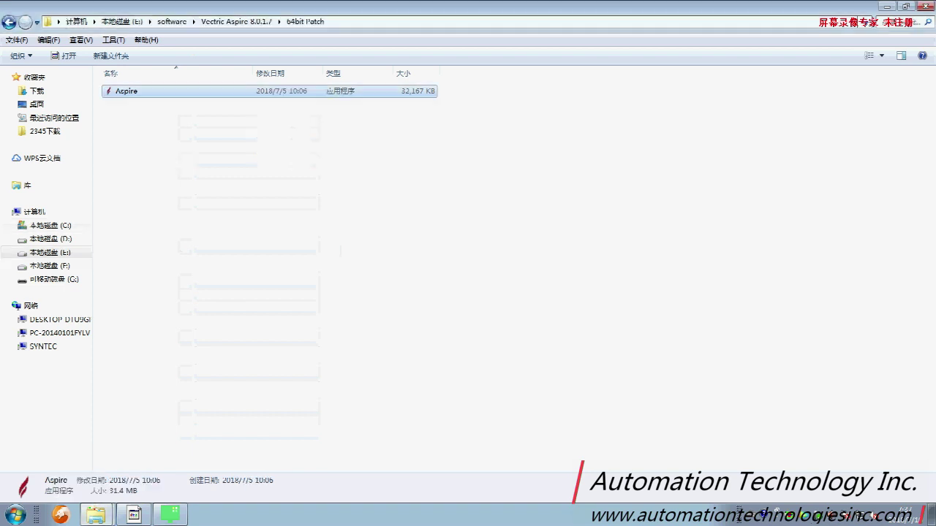
right_click(150, 91)
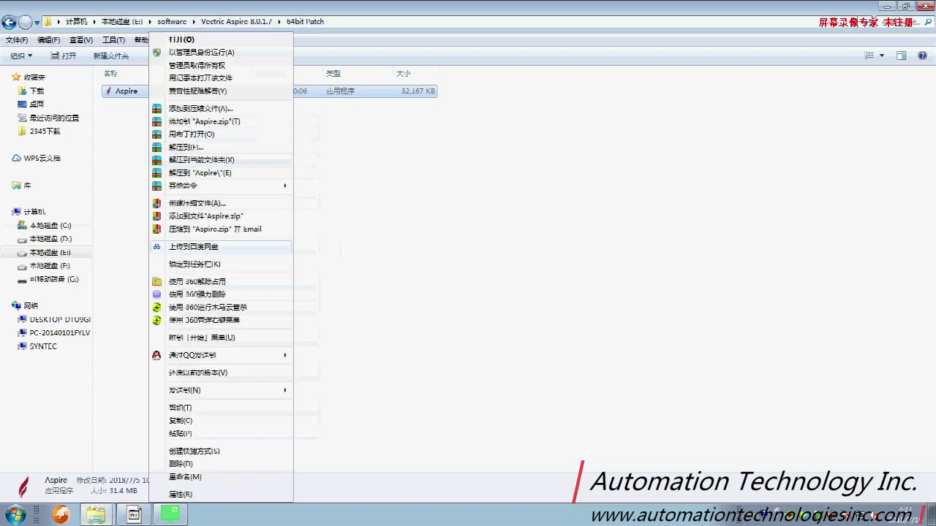
left_click(182, 421)
left_click(95, 514)
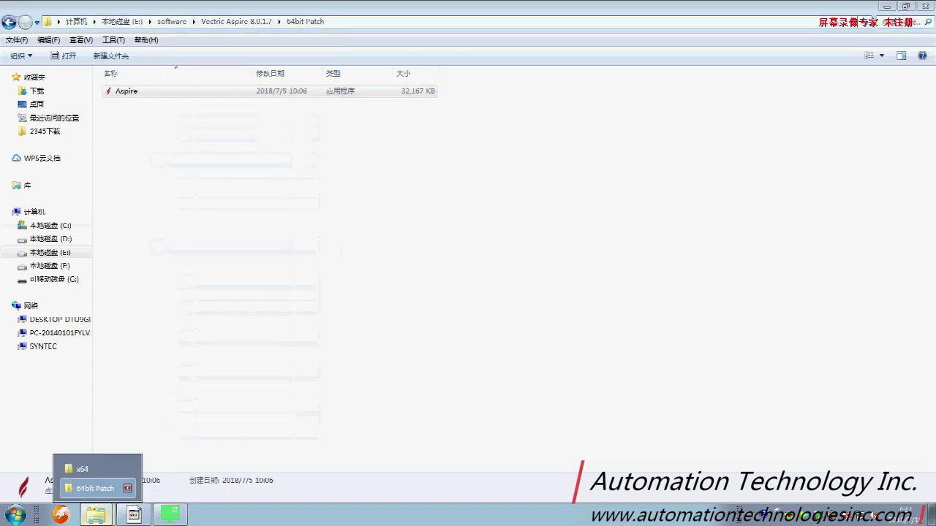
left_click(87, 470)
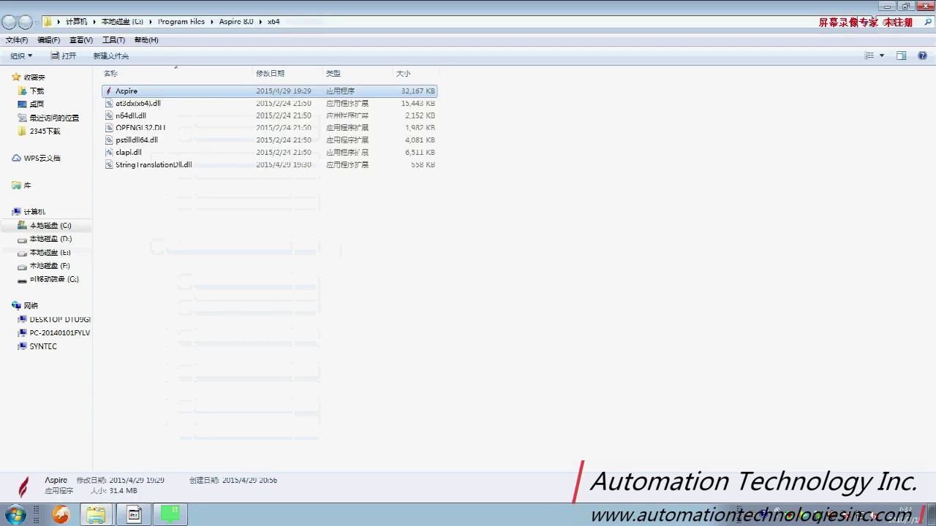
right_click(222, 180)
left_click(253, 262)
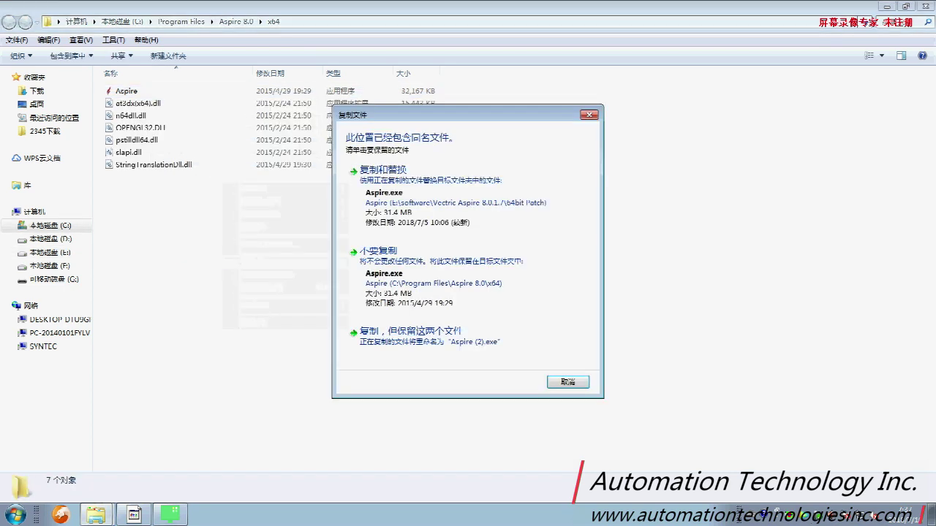
left_click(394, 194)
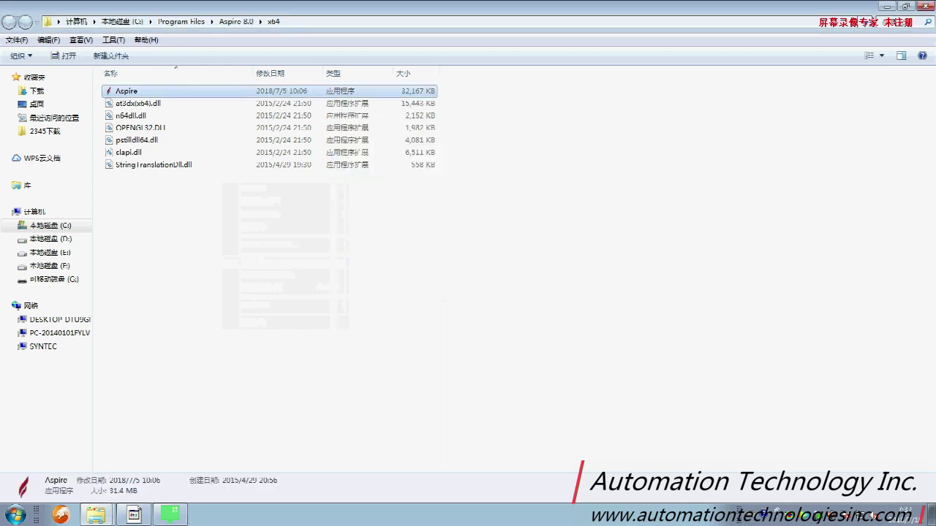
Return to the PDF instructions and read steps 16 and 17 on running the Aspire registry file.
left_click(170, 515)
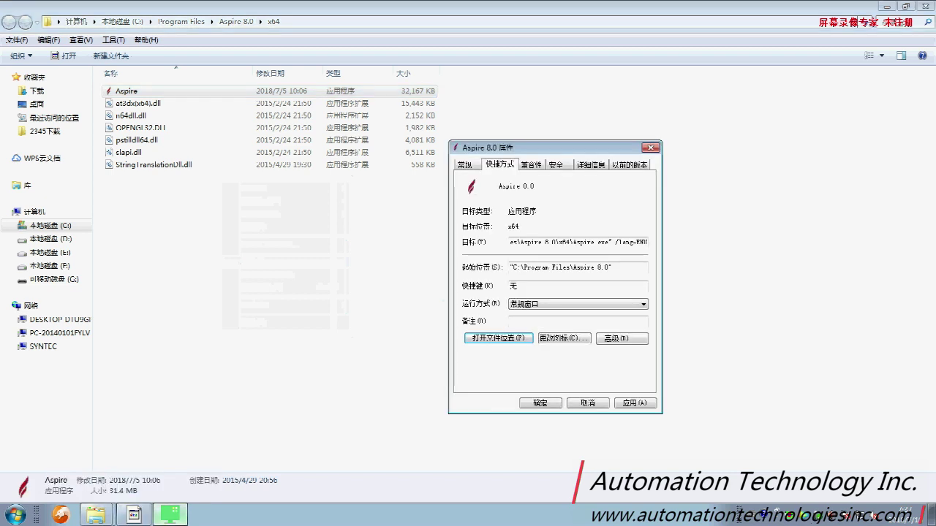
left_click(133, 515)
scroll(398, 288, "down", 5)
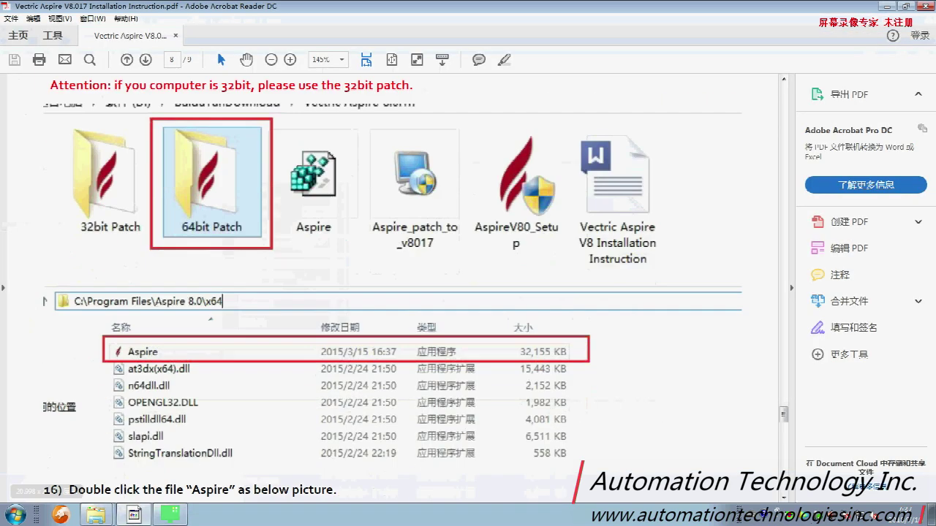
scroll(395, 292, "down", 3)
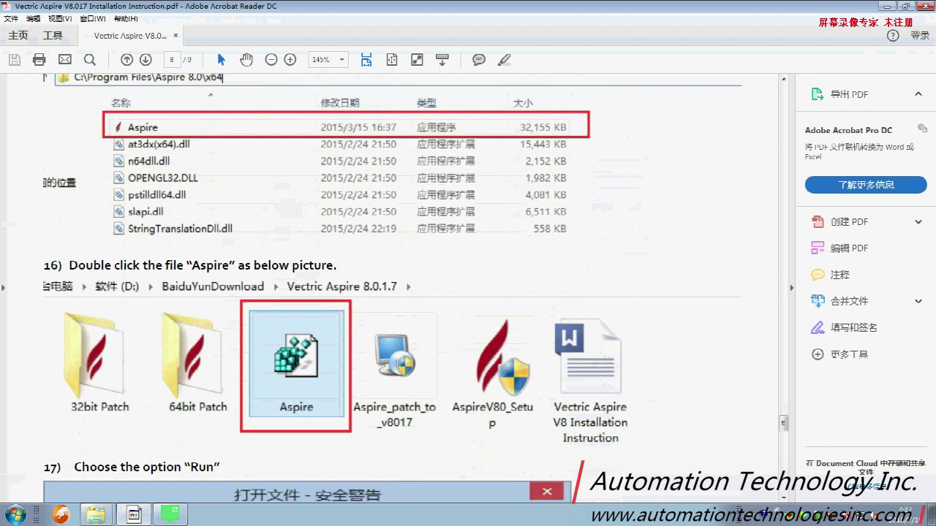
scroll(394, 292, "down", 2)
scroll(395, 292, "down", 1)
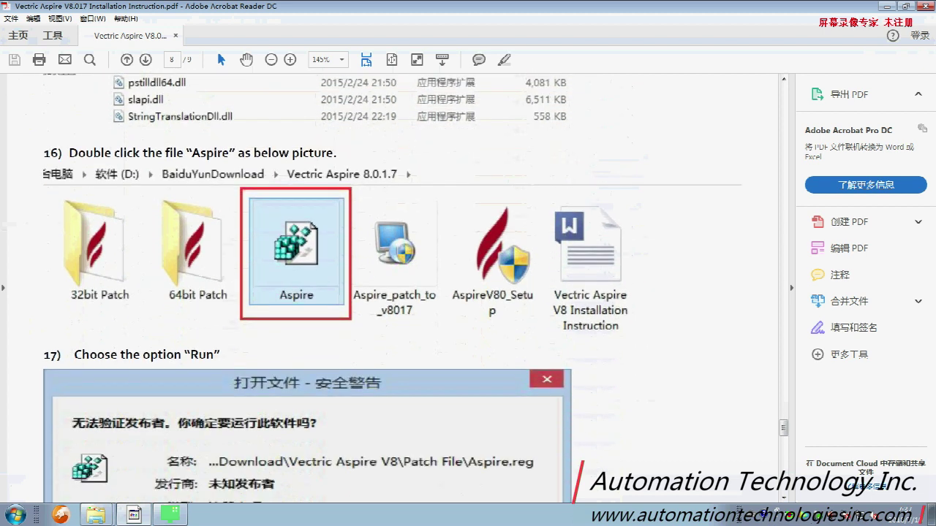
Close the x64 folder window and go up from 64bit Patch to the Vectric Aspire 8.0.1.7 folder.
mouse_move(95, 514)
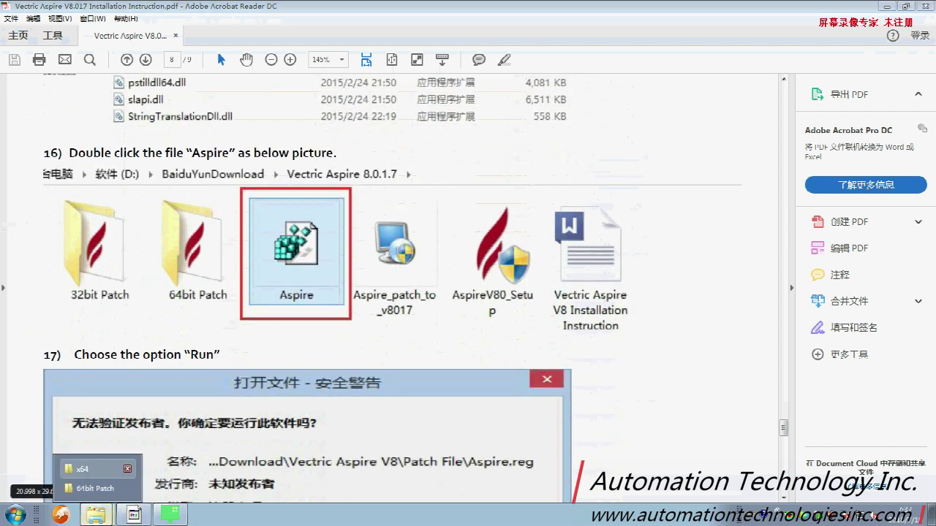
left_click(95, 488)
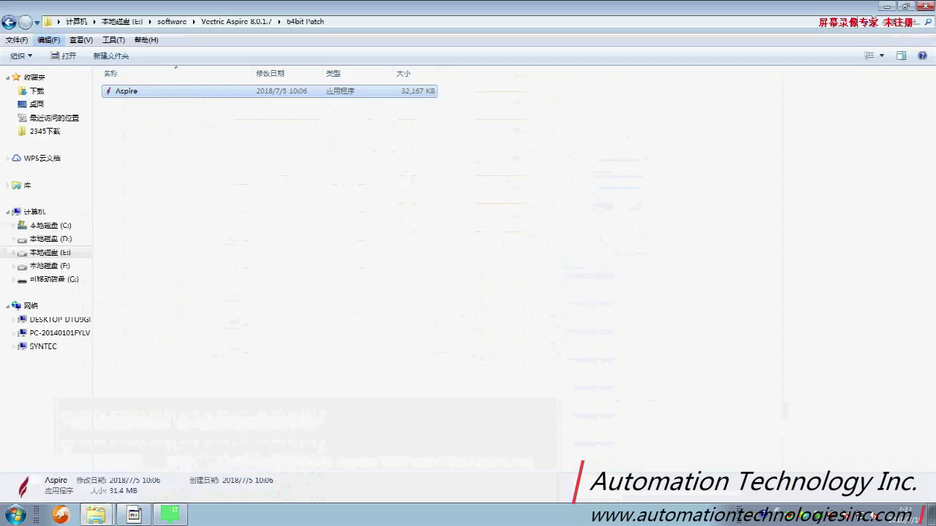
mouse_move(95, 514)
left_click(95, 467)
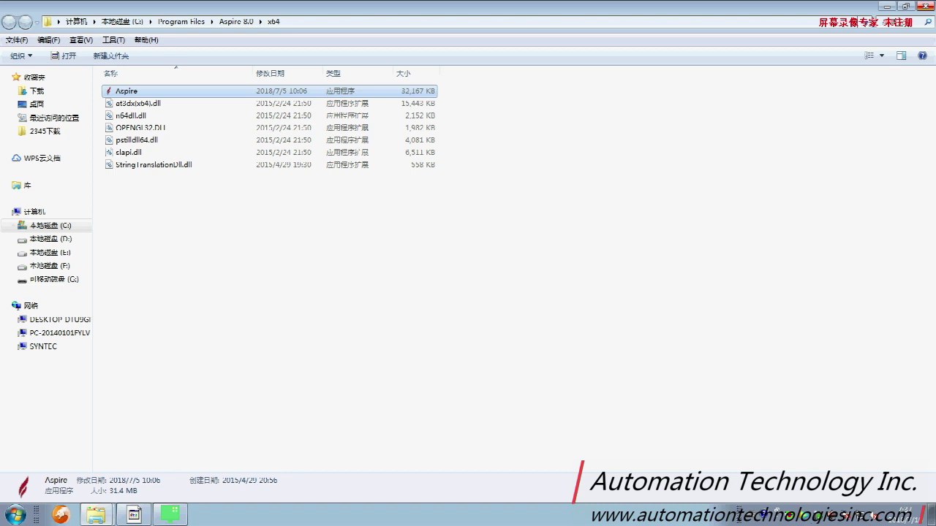
left_click(924, 6)
left_click(8, 22)
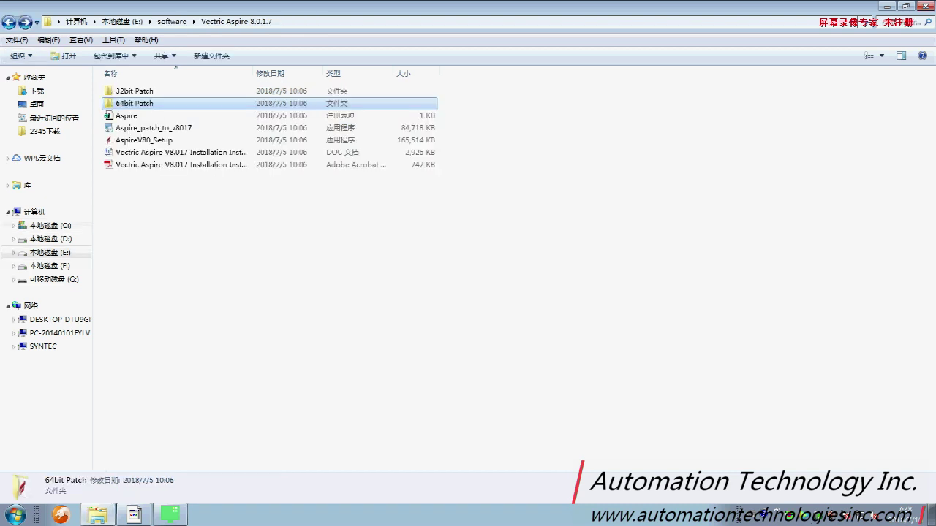
Run the Aspire registry file and confirm adding its entries to the registry.
double_click(126, 115)
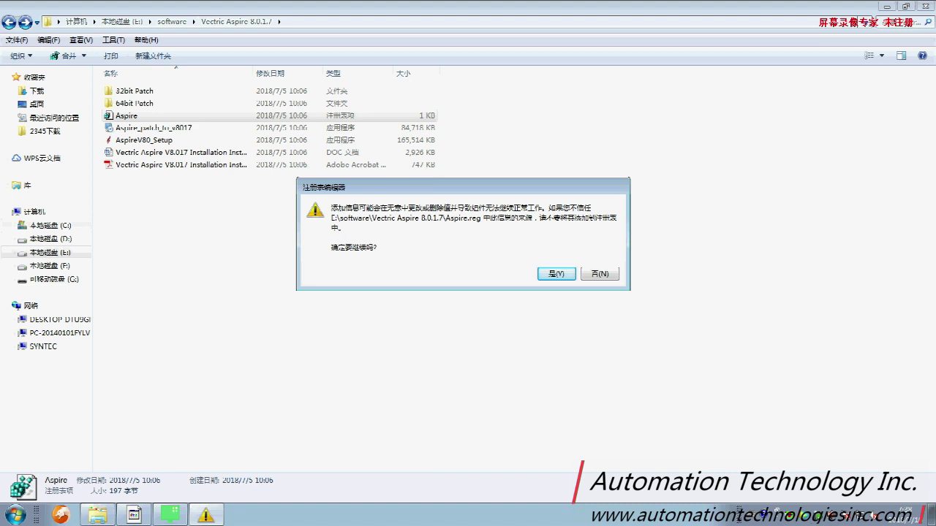
key("Return")
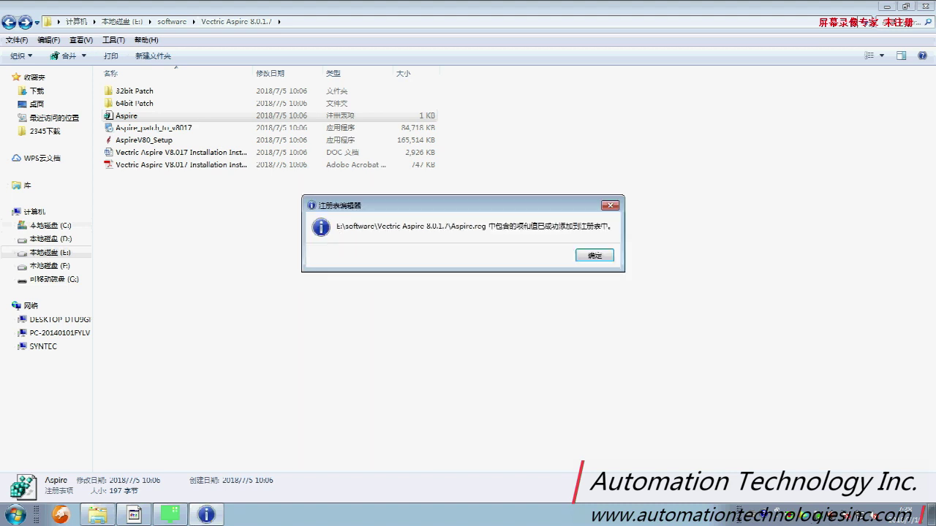
key("Return")
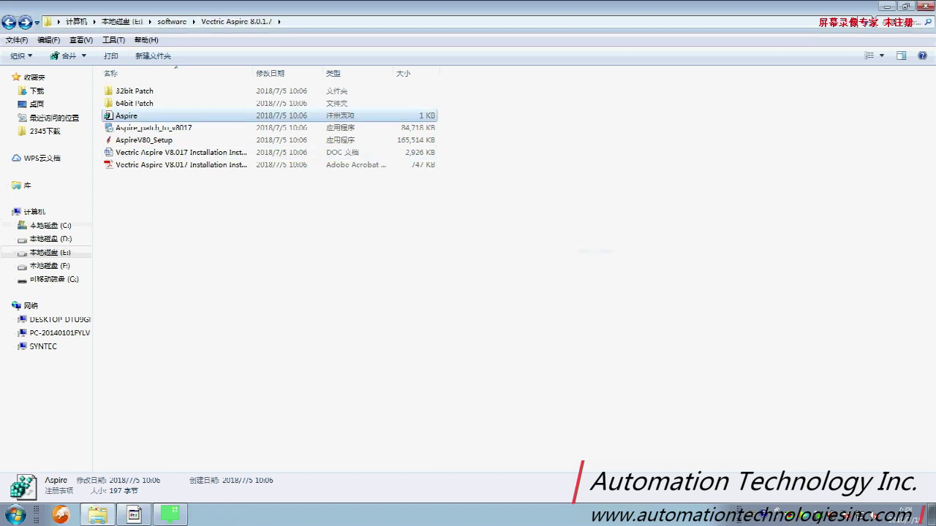
Merge the same Aspire registry file a second time, accepting both registry dialogs.
key("Return")
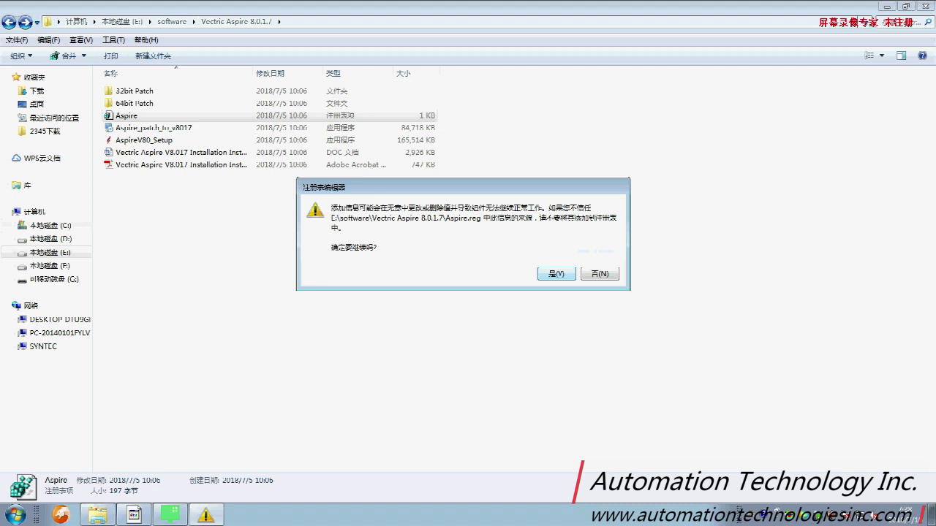
key("Return")
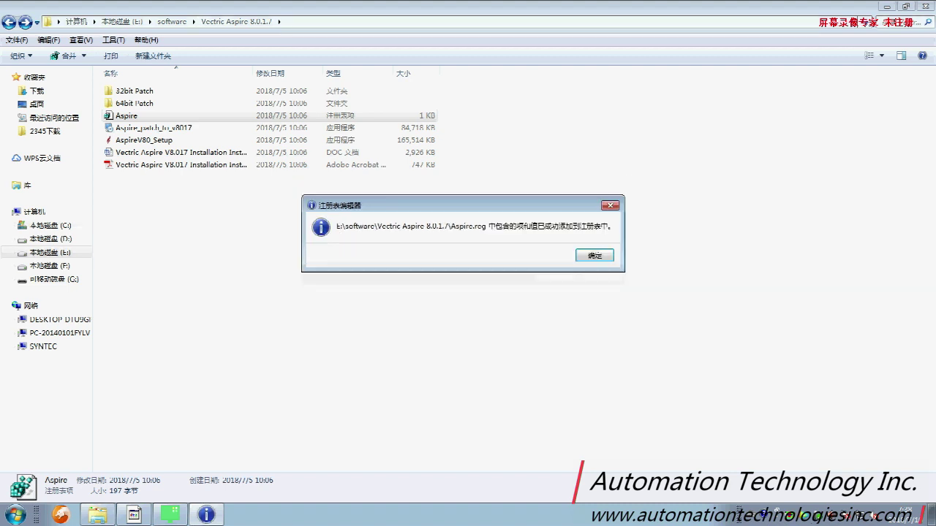
key("Return")
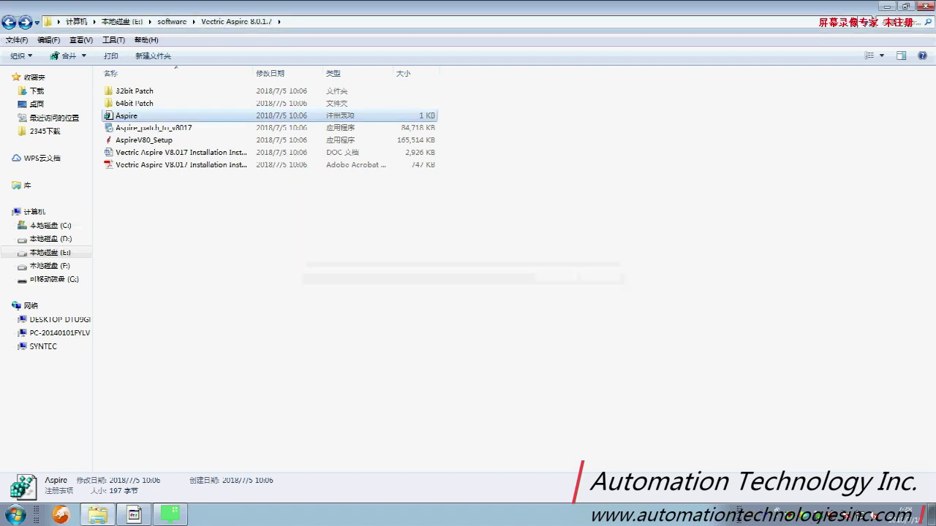
Close the Aspire 8.0 shortcut's properties and read steps 18 to 20 of the PDF instructions.
left_click(170, 514)
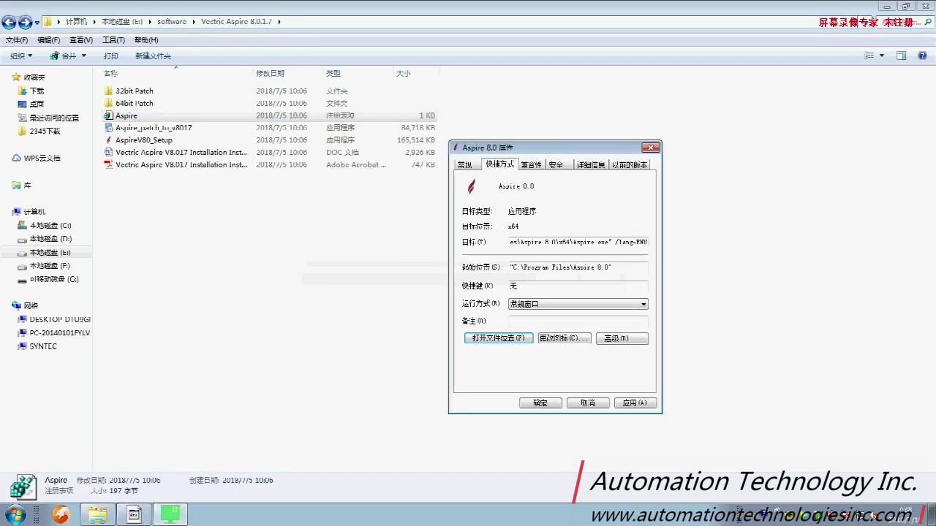
key("Escape")
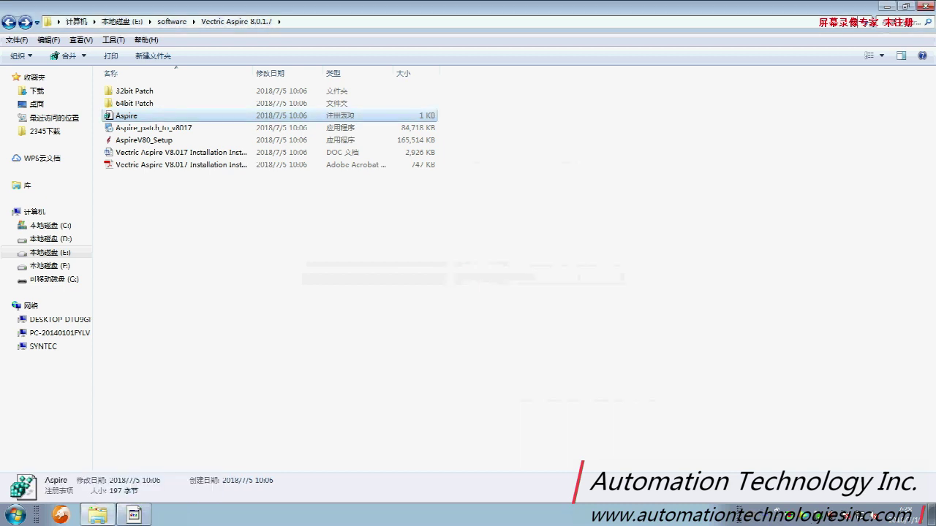
left_click(134, 515)
scroll(392, 288, "down", 1)
scroll(392, 292, "down", 10)
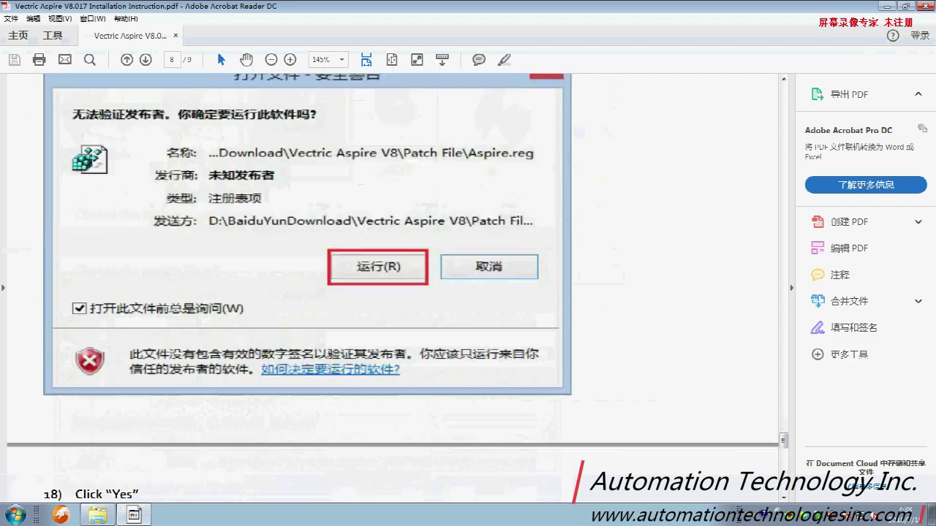
scroll(392, 292, "down", 6)
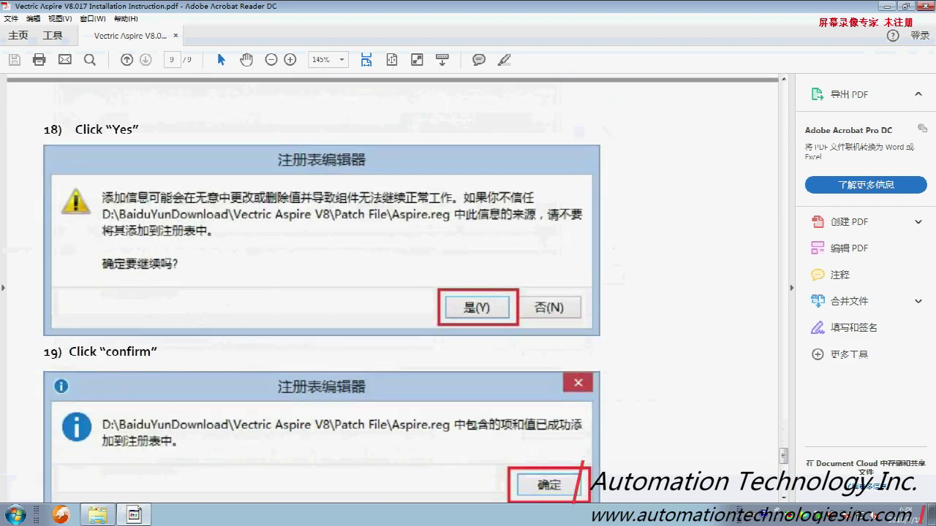
scroll(393, 293, "down", 7)
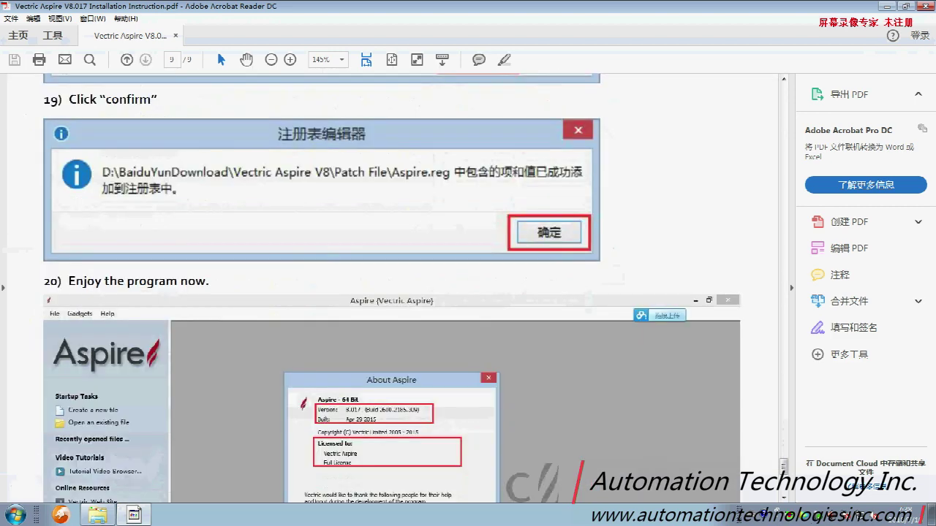
Minimize the PDF instructions and the Vectric Aspire 8.0.1.7 folder window, and launch Aspire from the desktop.
scroll(392, 292, "down", 5)
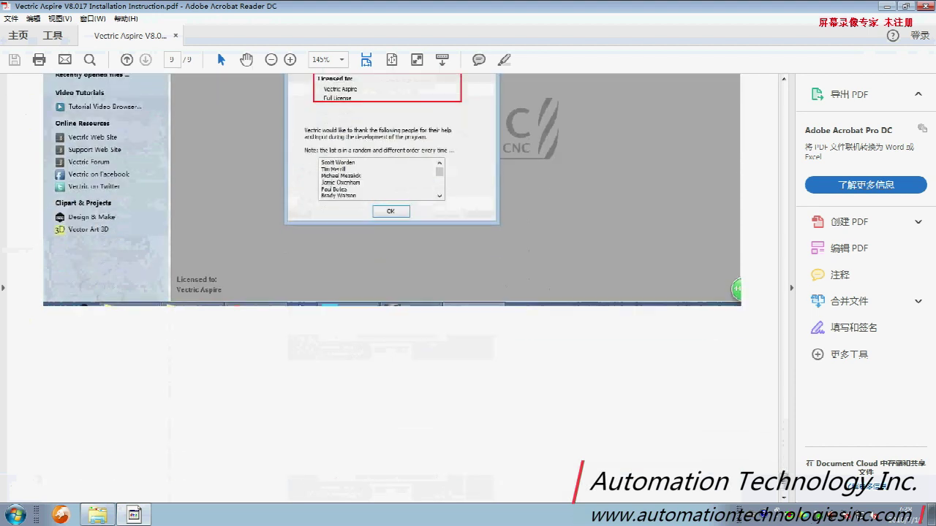
left_click(887, 6)
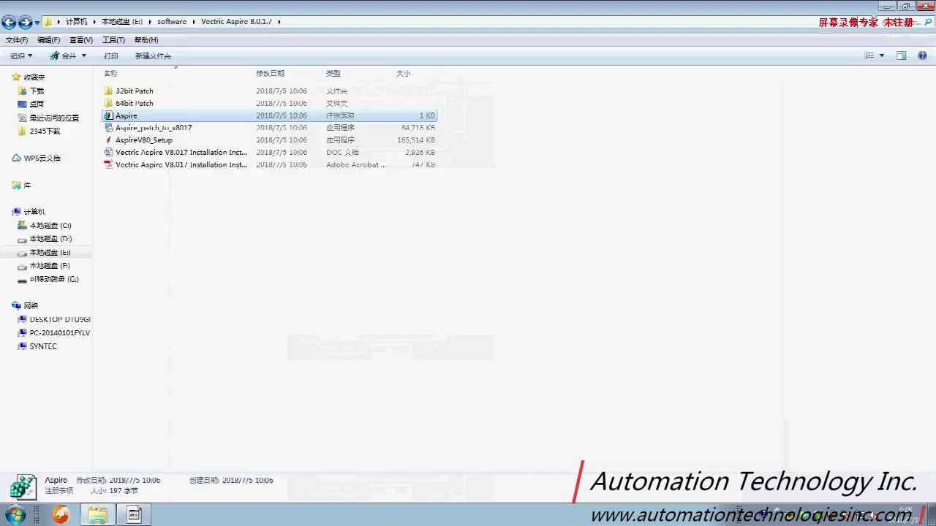
left_click(886, 7)
double_click(421, 69)
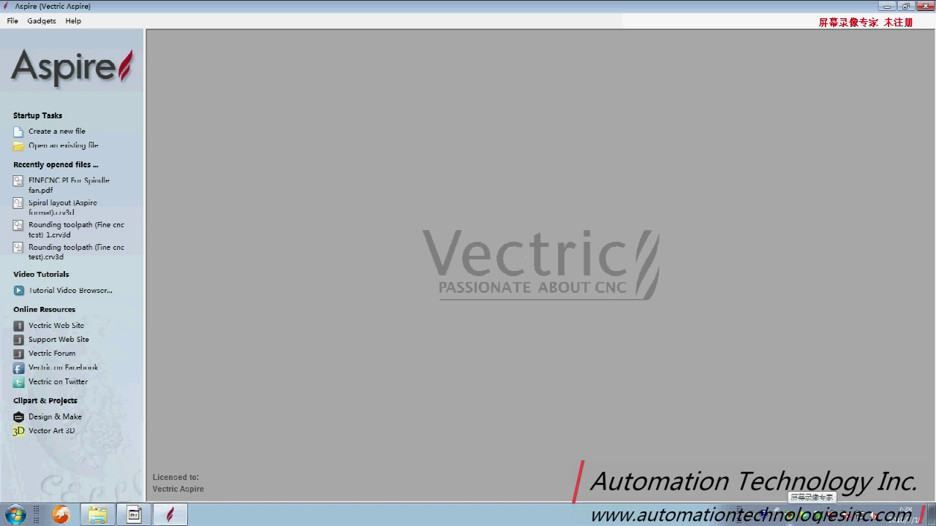
Create a new file from Aspire's startup tasks so that its Job Setup form opens.
left_click(788, 515)
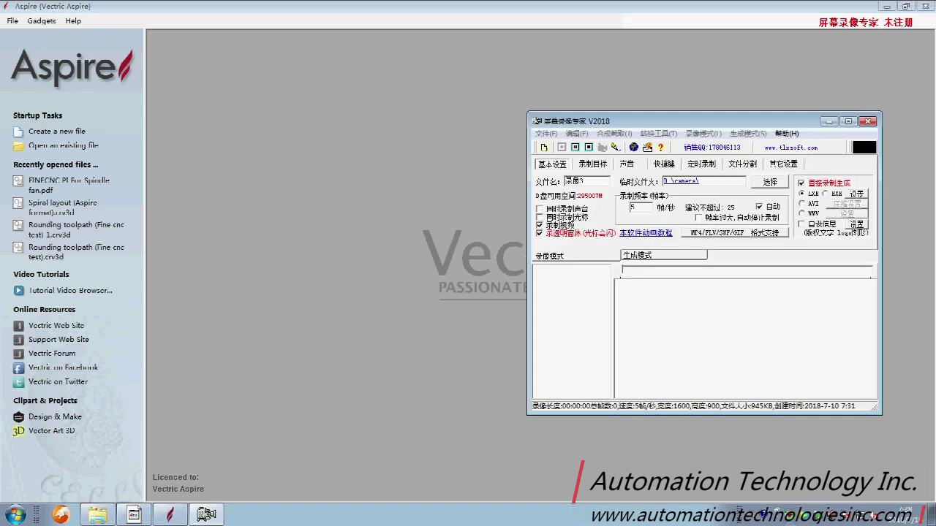
key("alt+Tab")
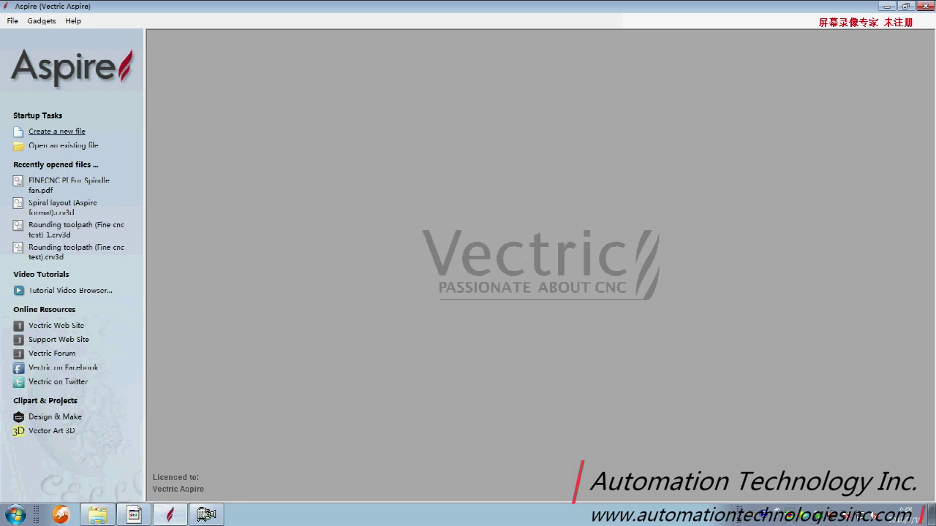
left_click(45, 132)
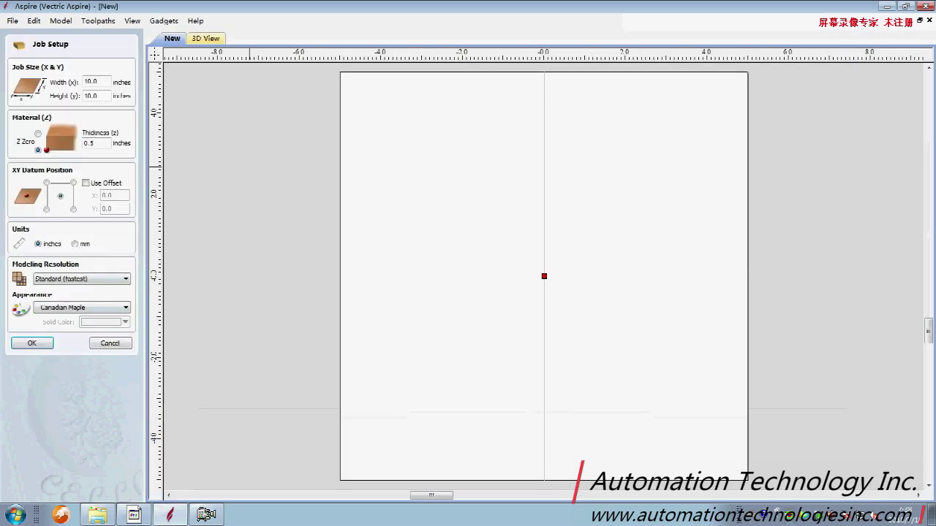
key("F2")
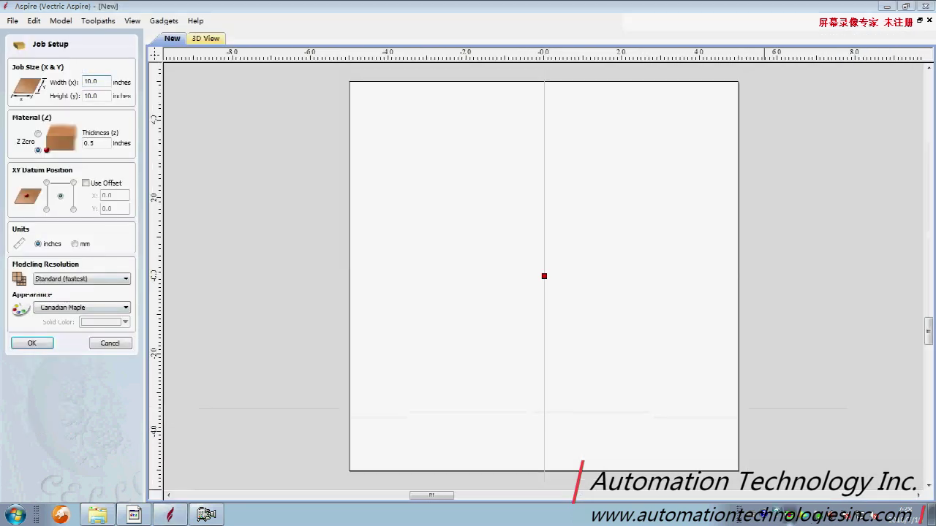